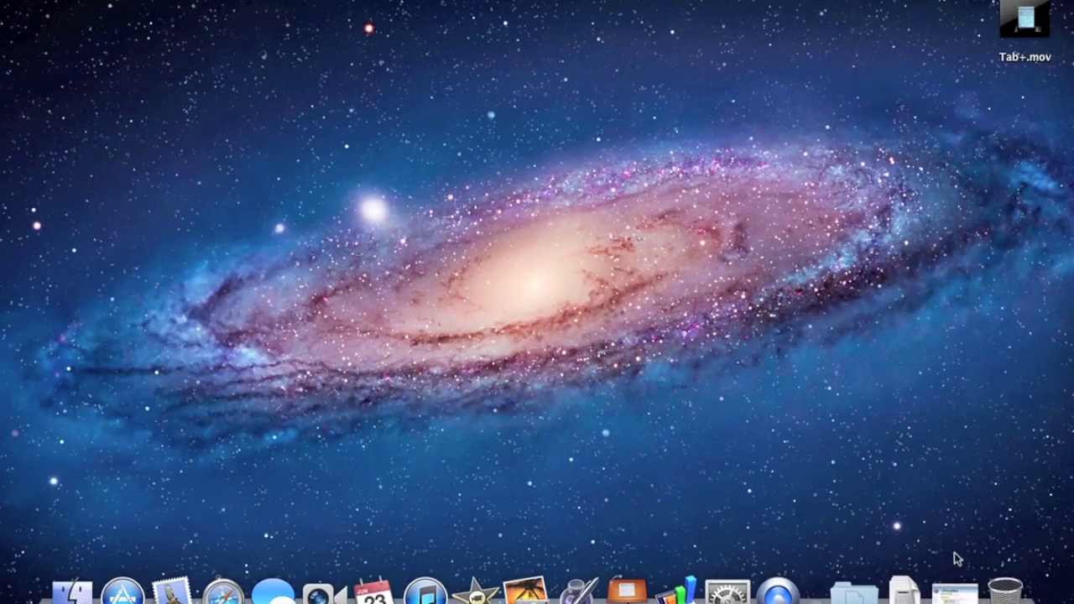
Download the x86/amd64 VirtualBox 4.1.18 package for OS X hosts in Safari, then hide Safari
left_click(954, 591)
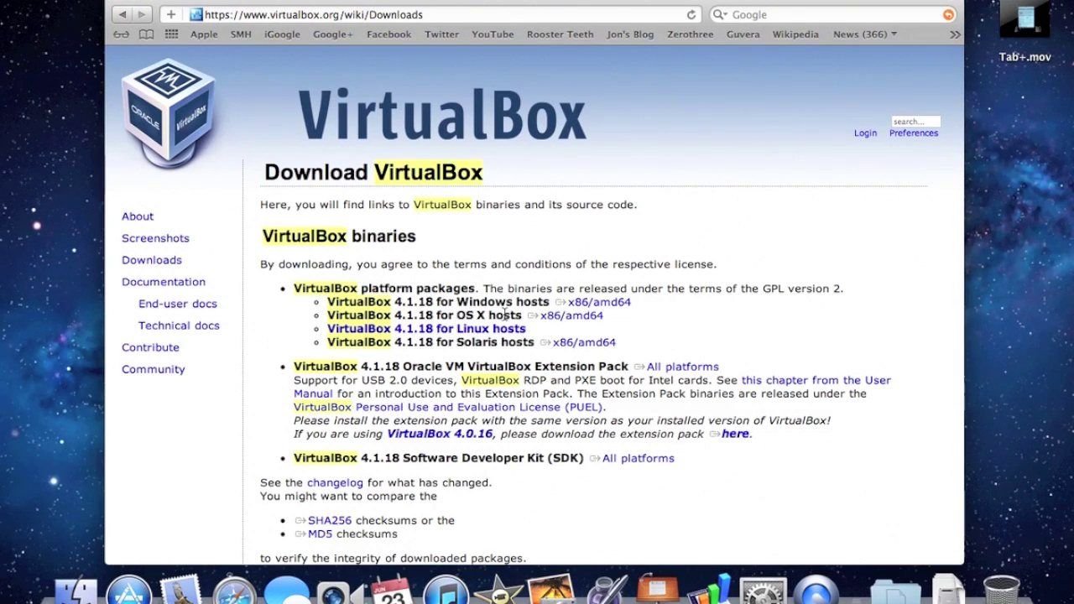
left_click(575, 315)
left_click(575, 316)
key("super+h")
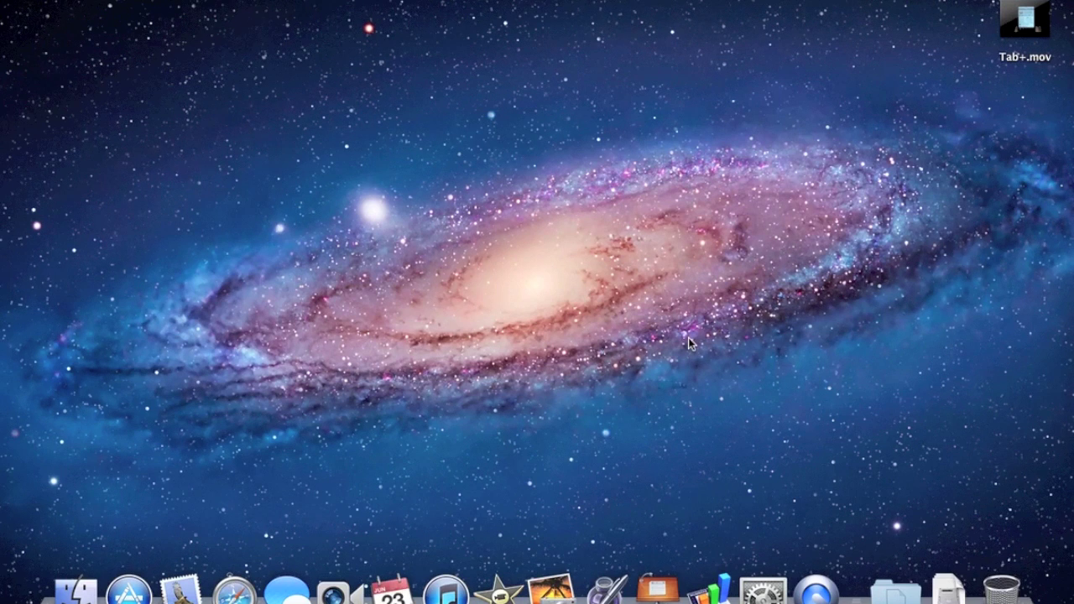
Launch VirtualBox from the second page of Launchpad, then close Launchpad
key("F4")
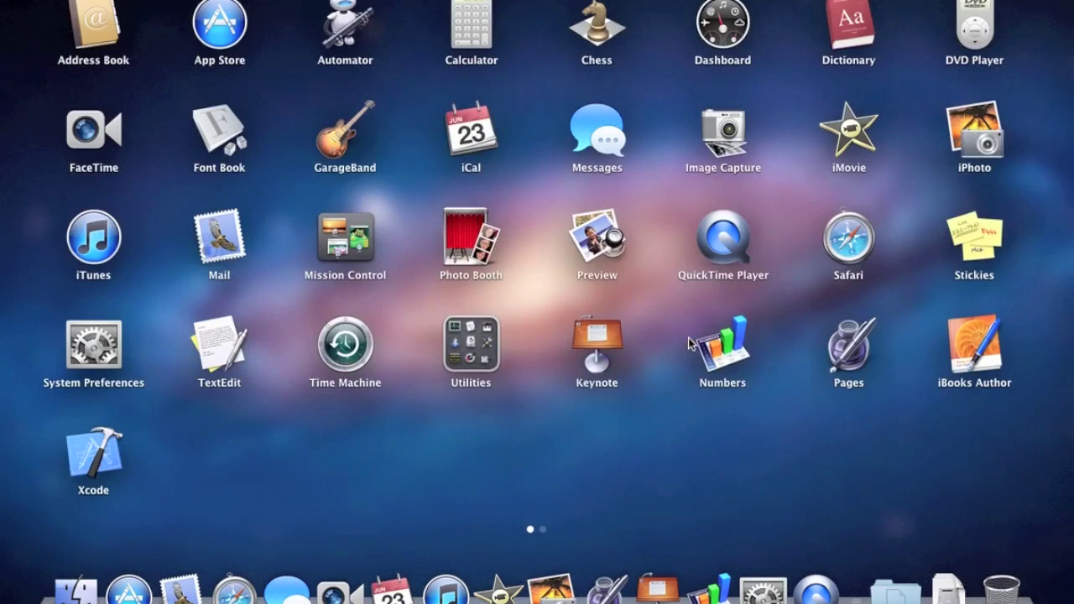
scroll(684, 320, "right", 5)
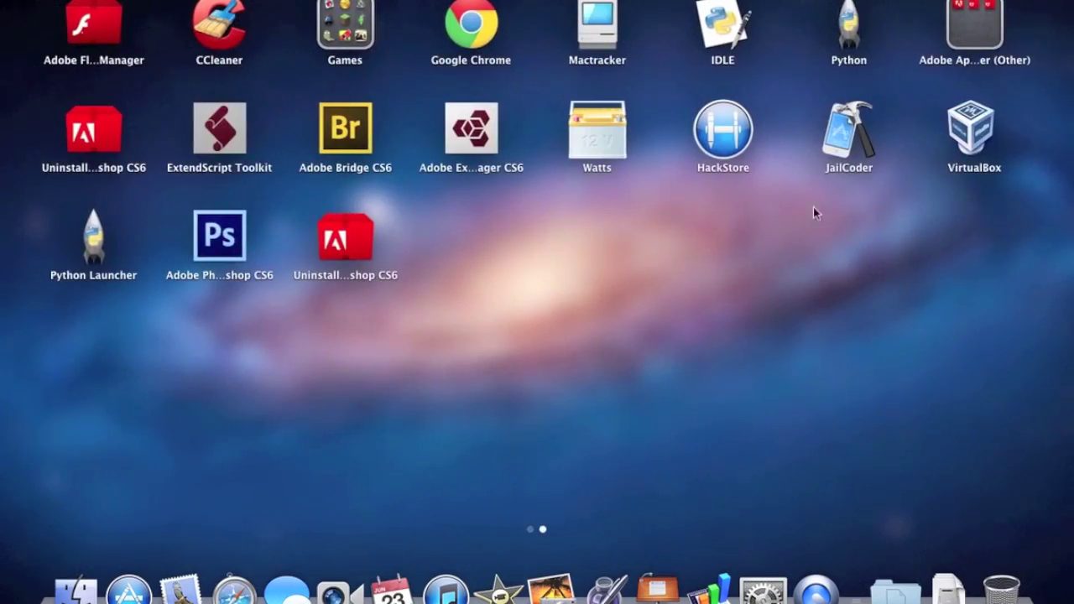
left_click(974, 128)
key("F4")
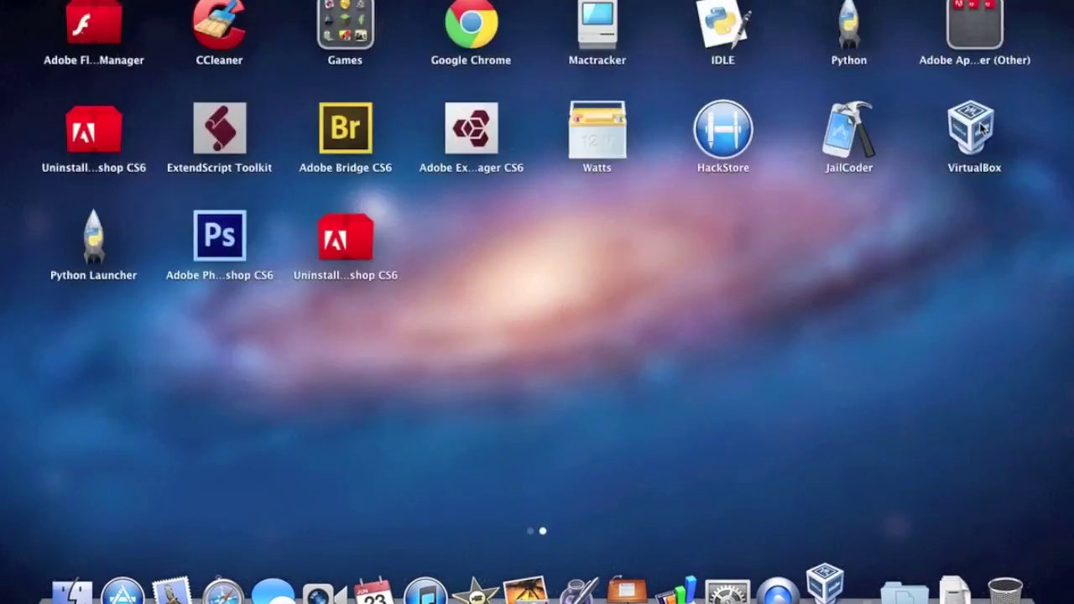
scroll(982, 126, "left", 5)
key("F4")
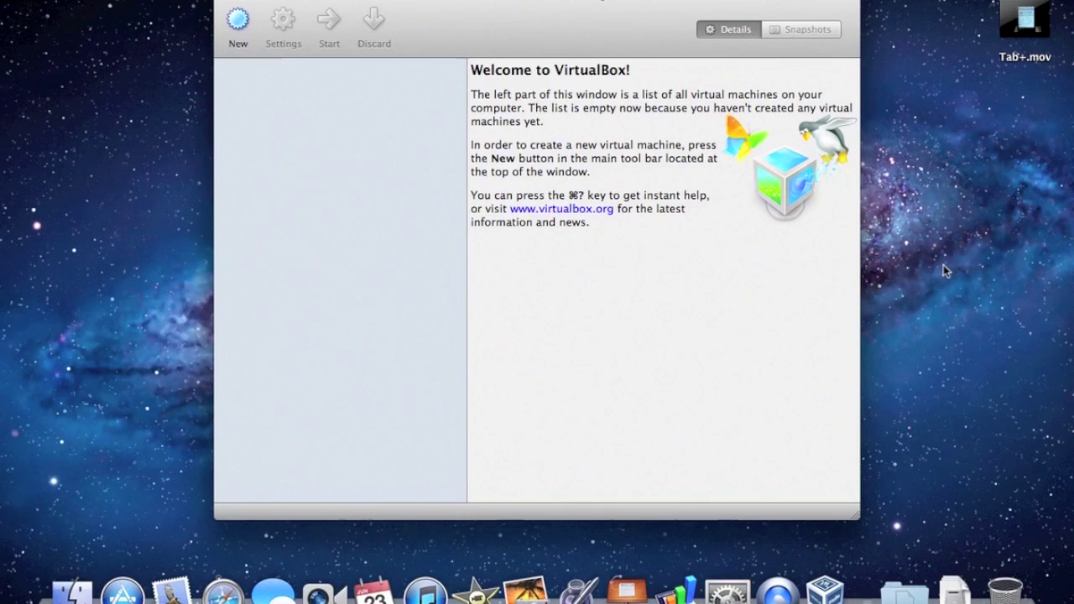
left_click(955, 590)
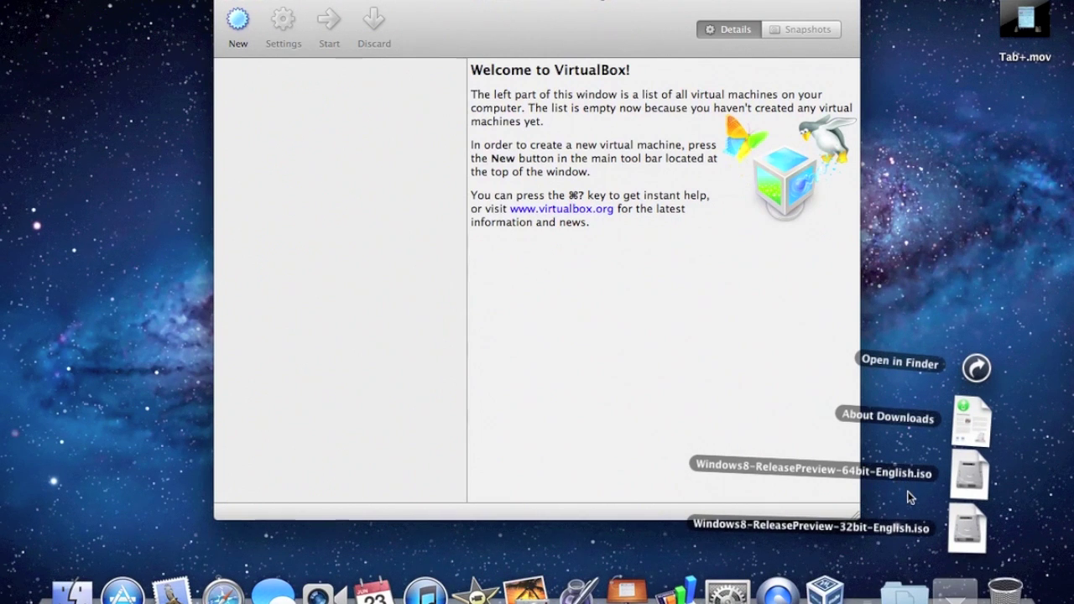
left_click(970, 472)
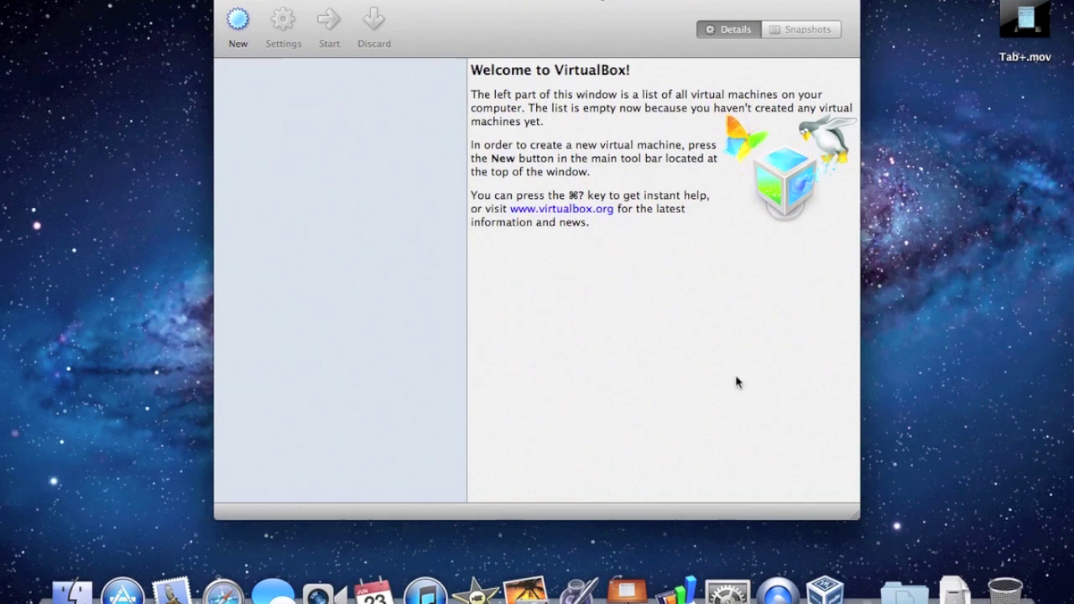
left_click_drag(1031, 116, 983, 584)
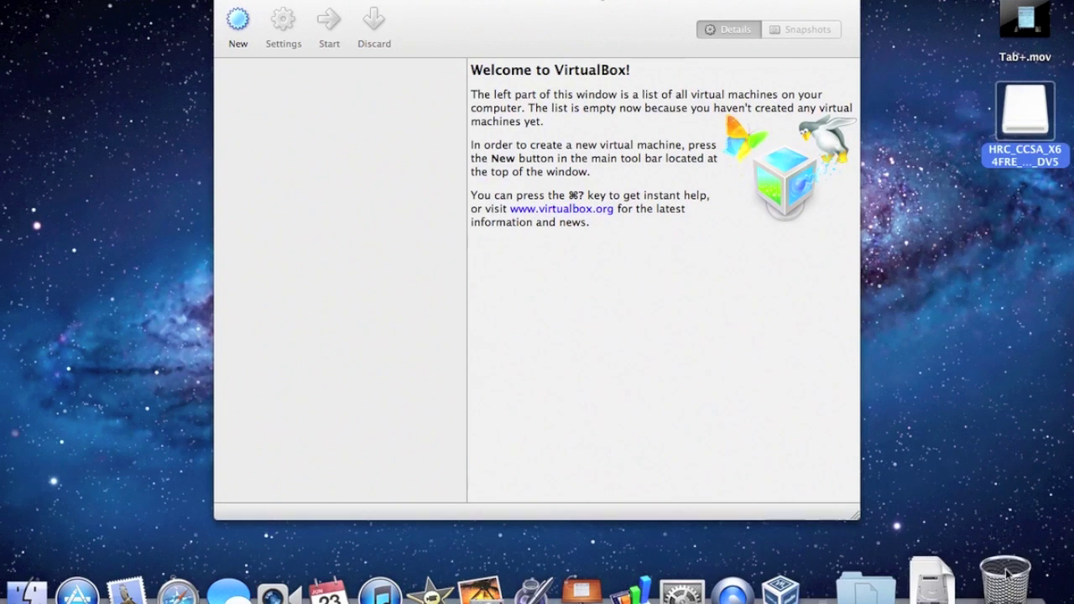
left_click(774, 378)
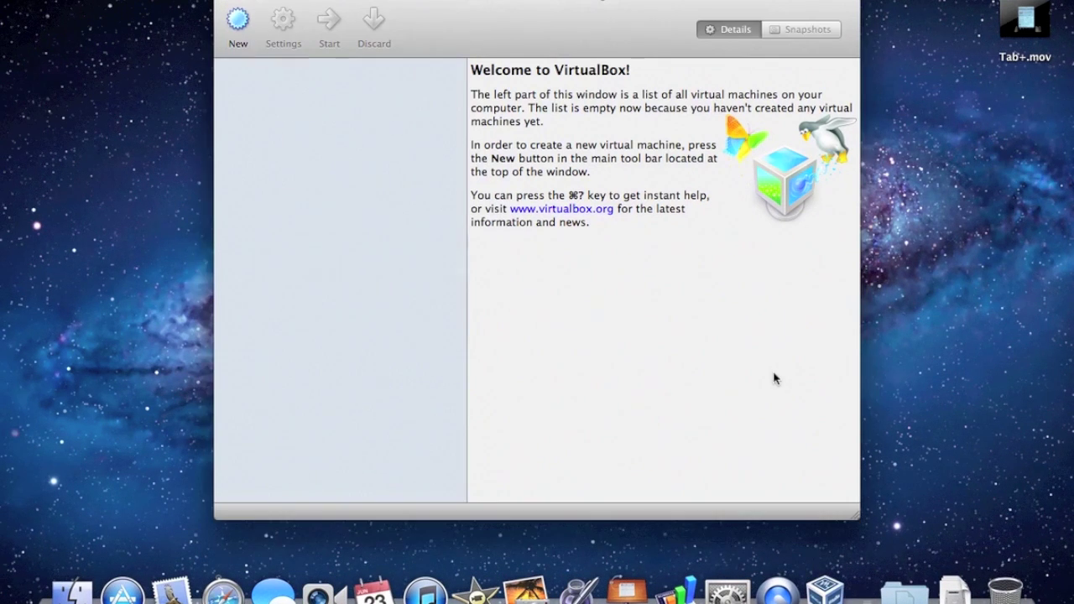
Begin a new virtual machine named 'Windows 8' with version Windows 8 (64 bit)
left_click(231, 49)
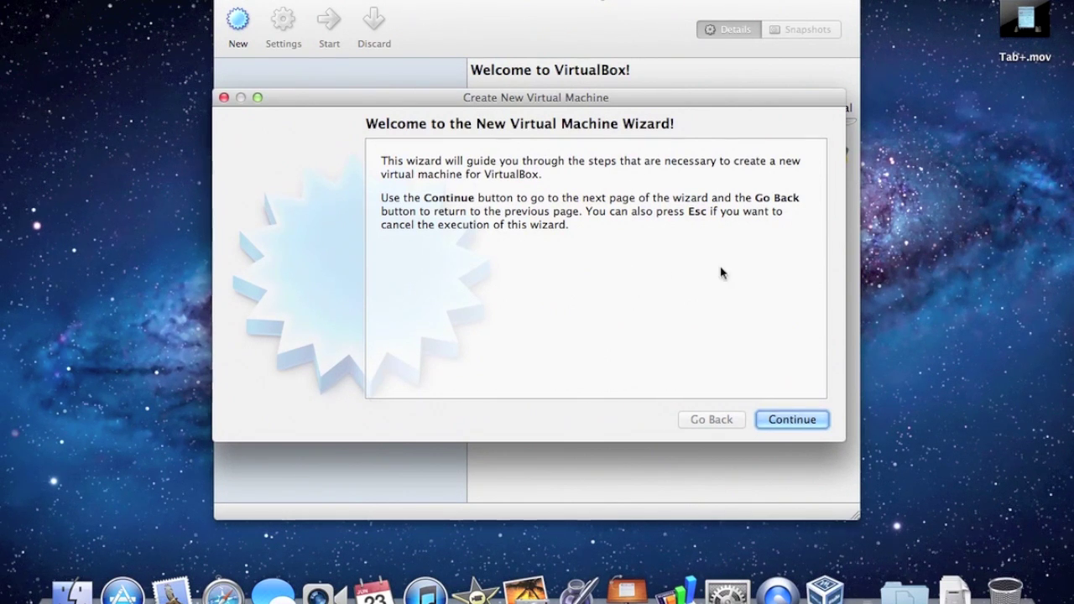
left_click(793, 425)
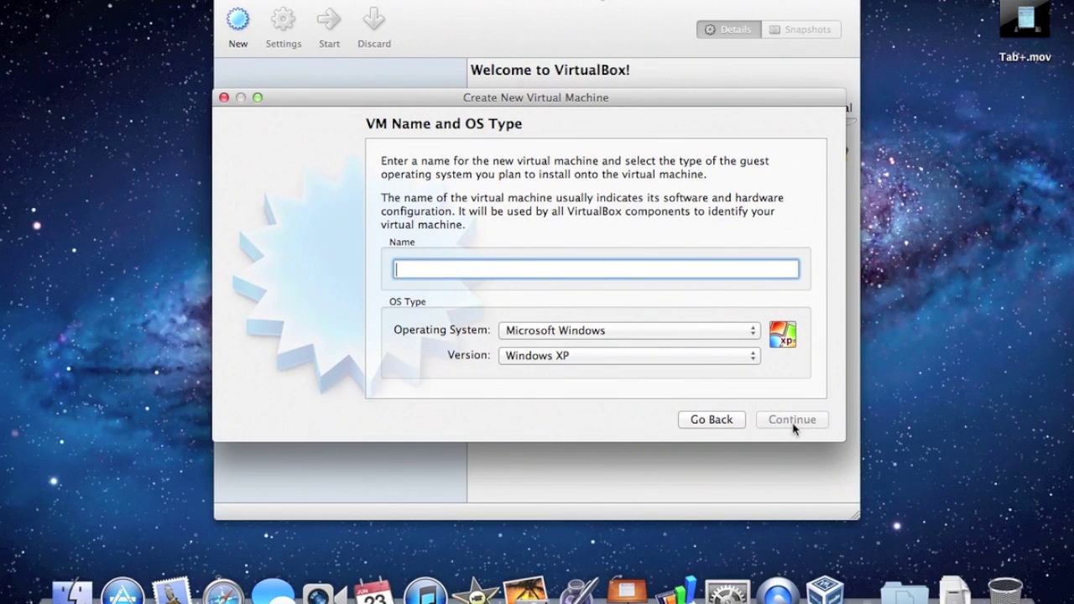
type("Windows 8")
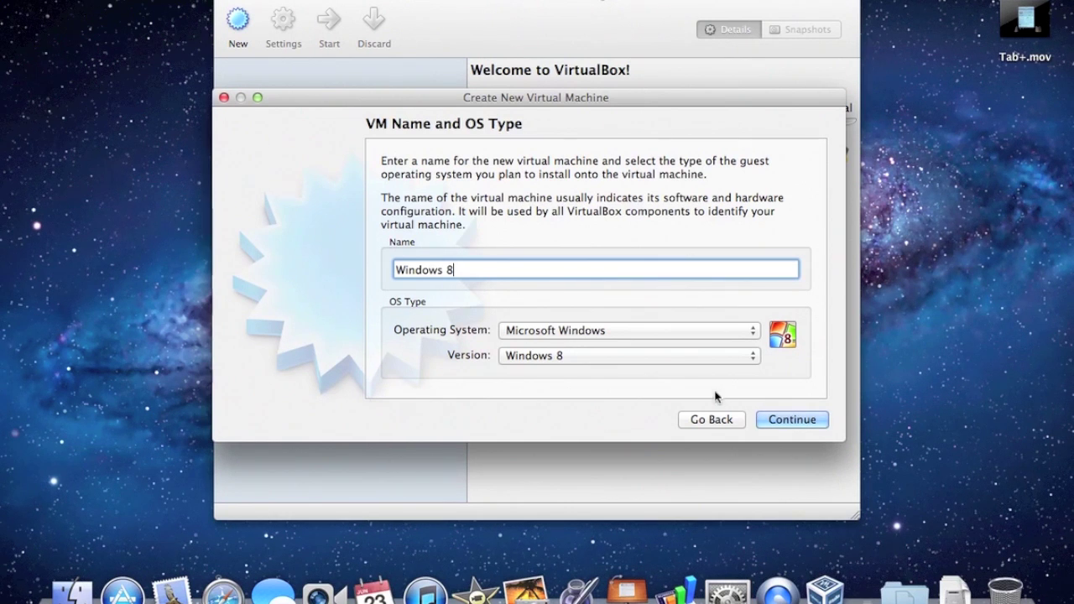
left_click(620, 359)
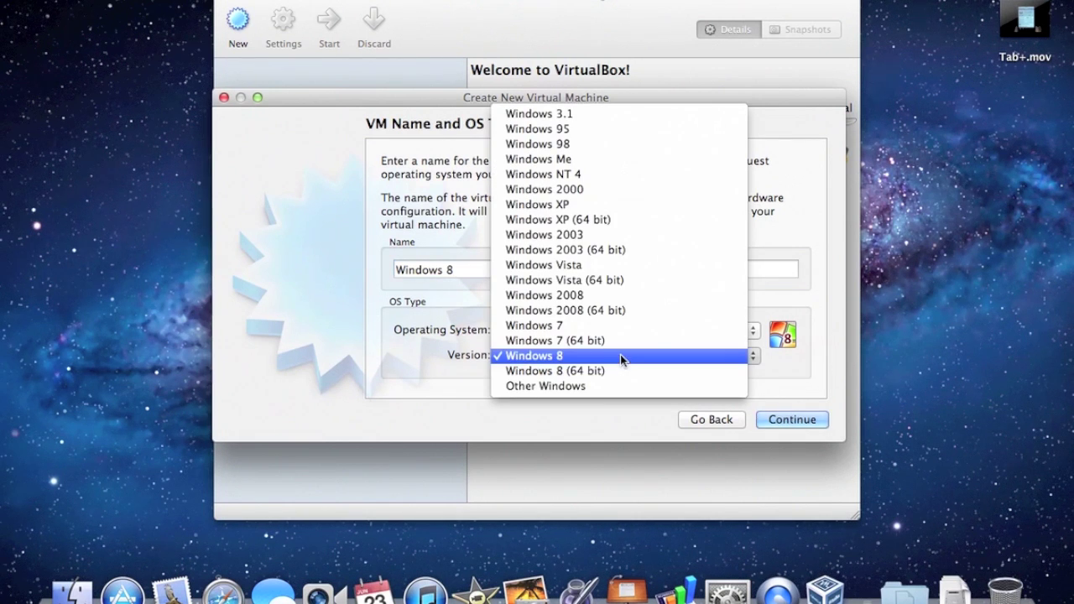
left_click(625, 371)
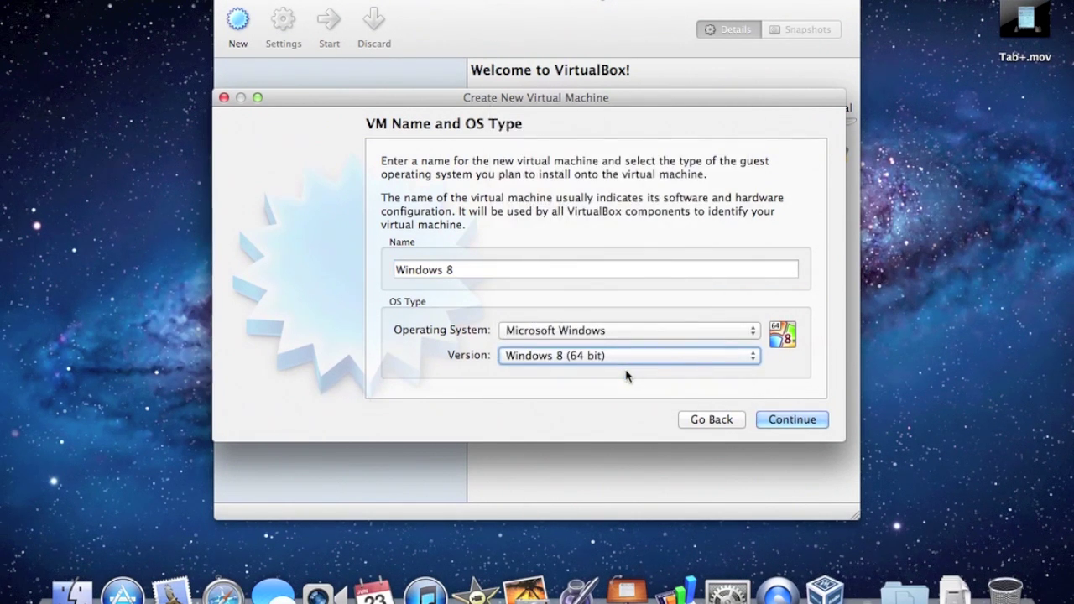
Set the Windows 8 machine's base memory to about 1573 MB and continue to the disk page
left_click(805, 419)
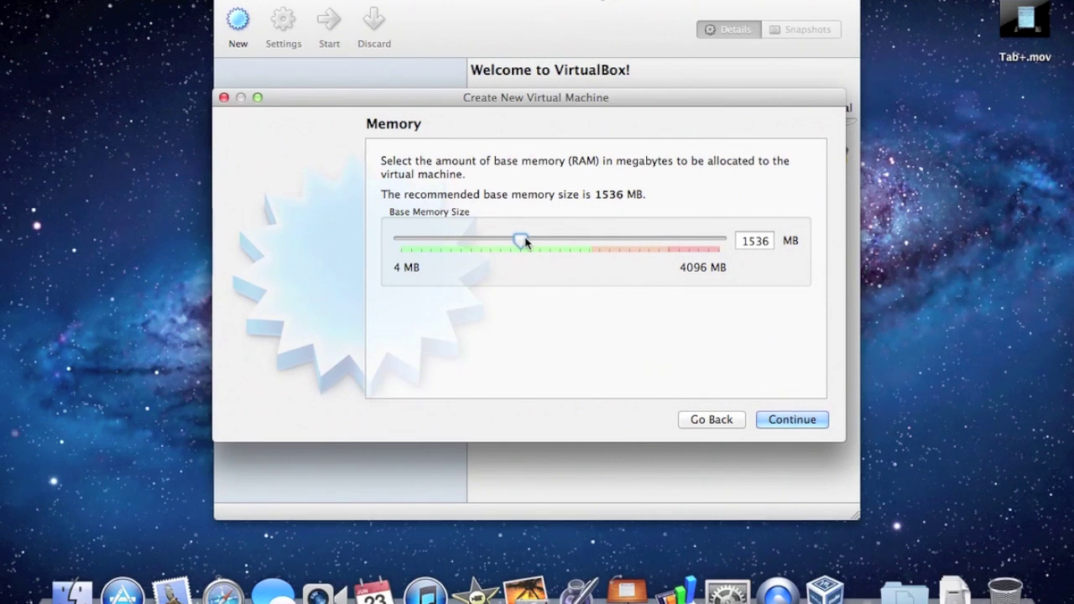
left_click_drag(521, 240, 560, 239)
left_click(803, 418)
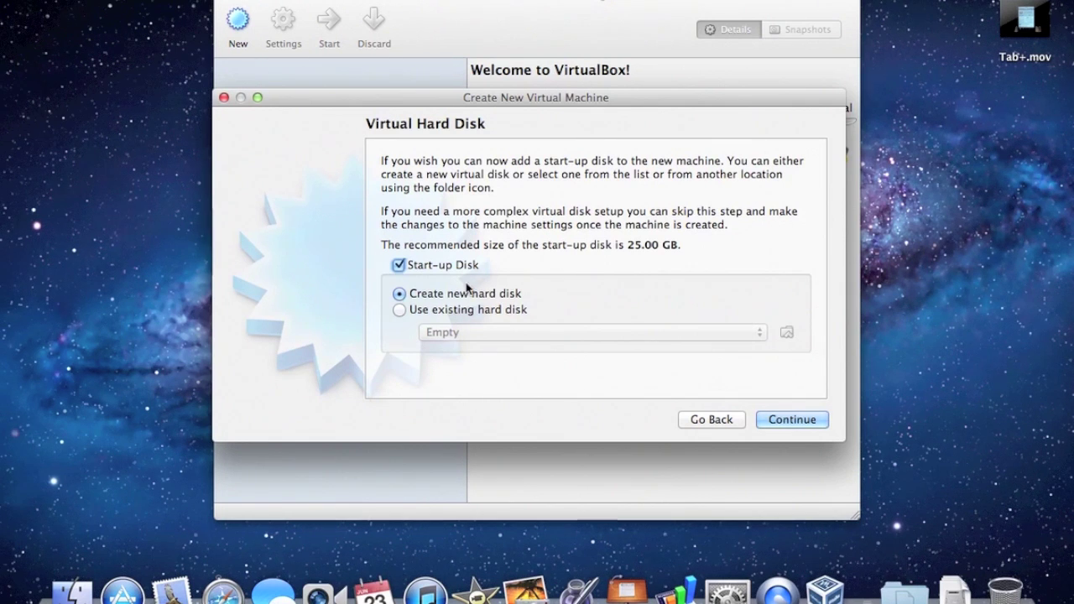
Choose to create a new start-up hard disk with the VDI file type
left_click(799, 424)
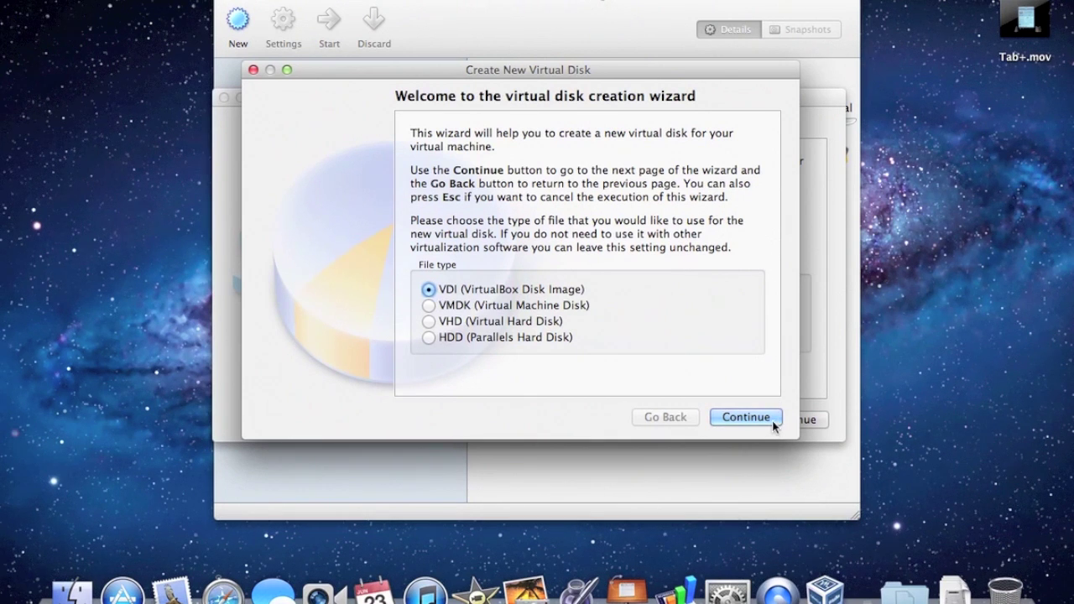
left_click(745, 418)
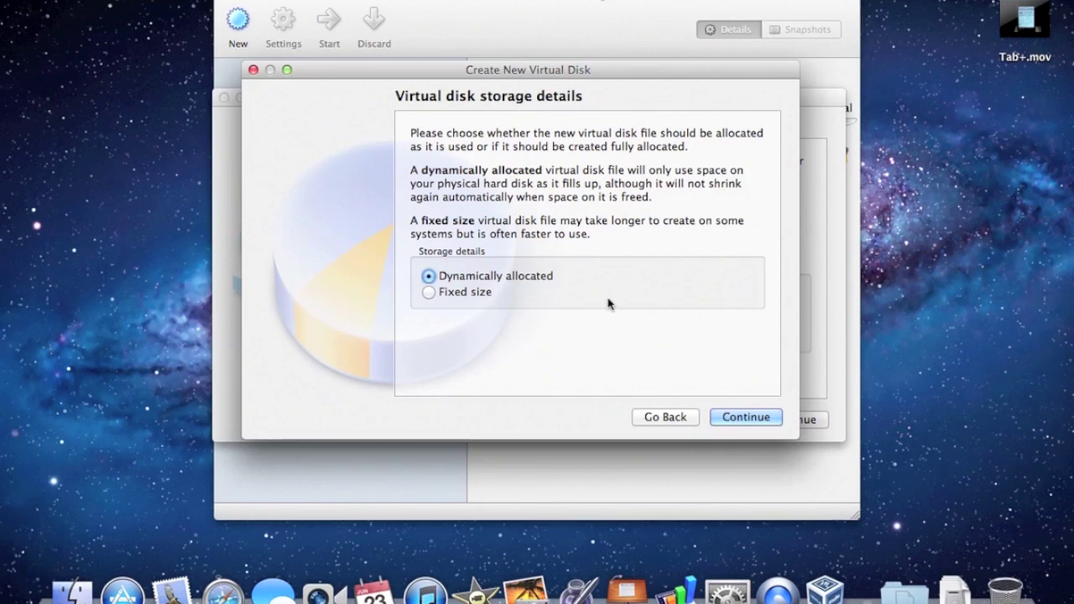
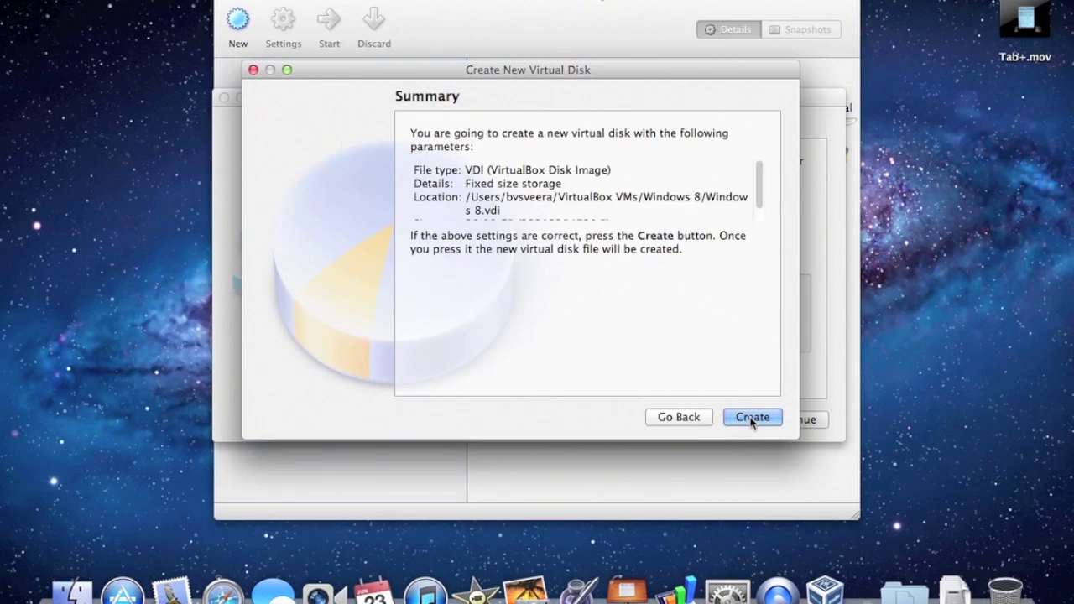
Create the fixed-size 30 GB Windows 8.vdi disk with the reviewed settings
scroll(640, 195, "down", 2)
scroll(579, 186, "up", 2)
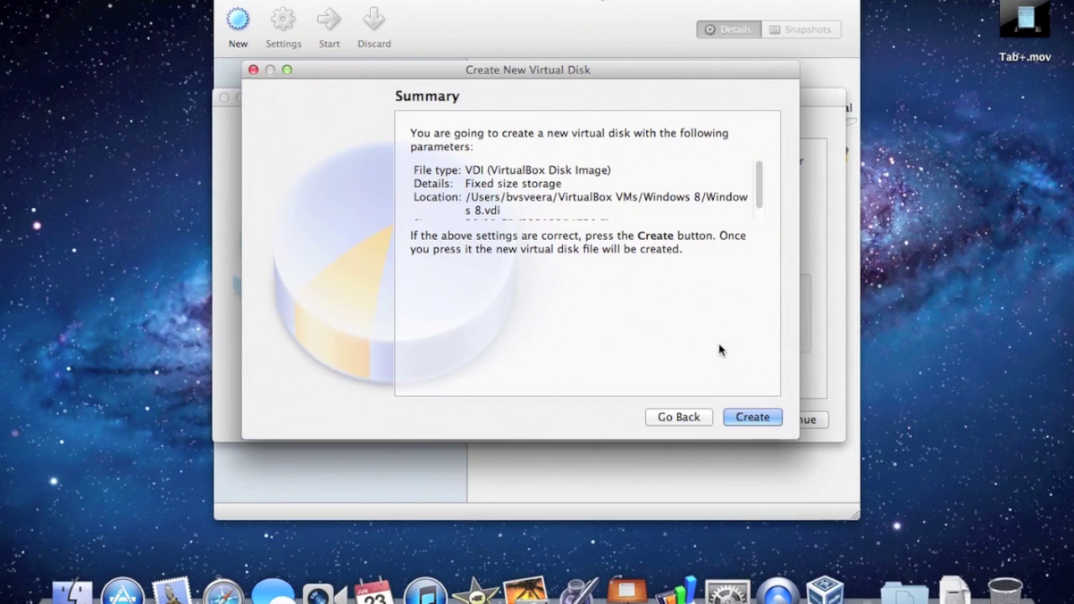
left_click(751, 420)
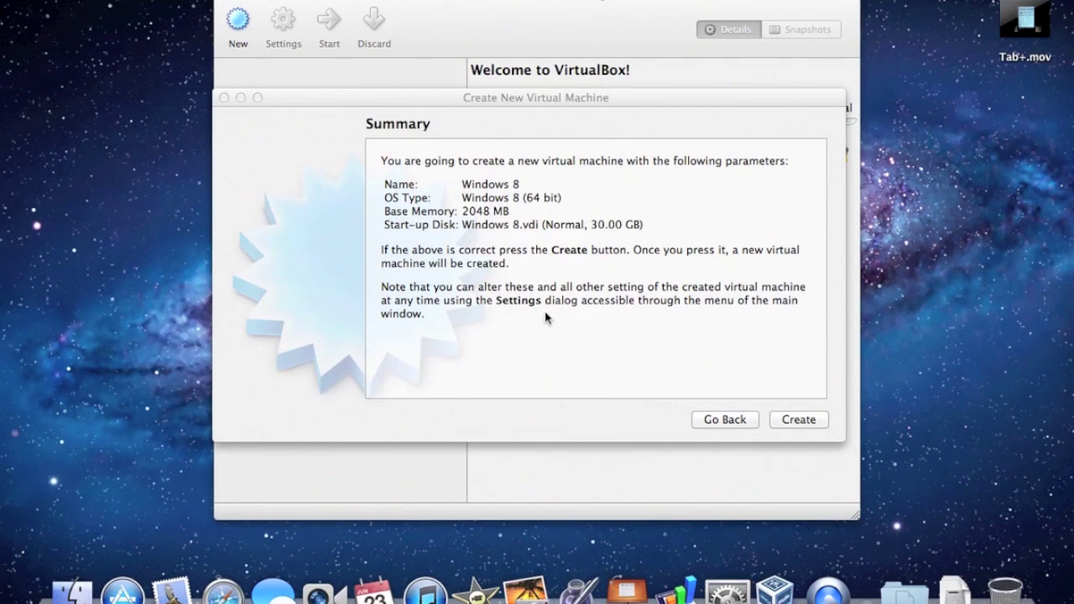
Confirm the Windows 8 (64 bit) machine with 2048 MB memory and the 30 GB disk
left_click(798, 420)
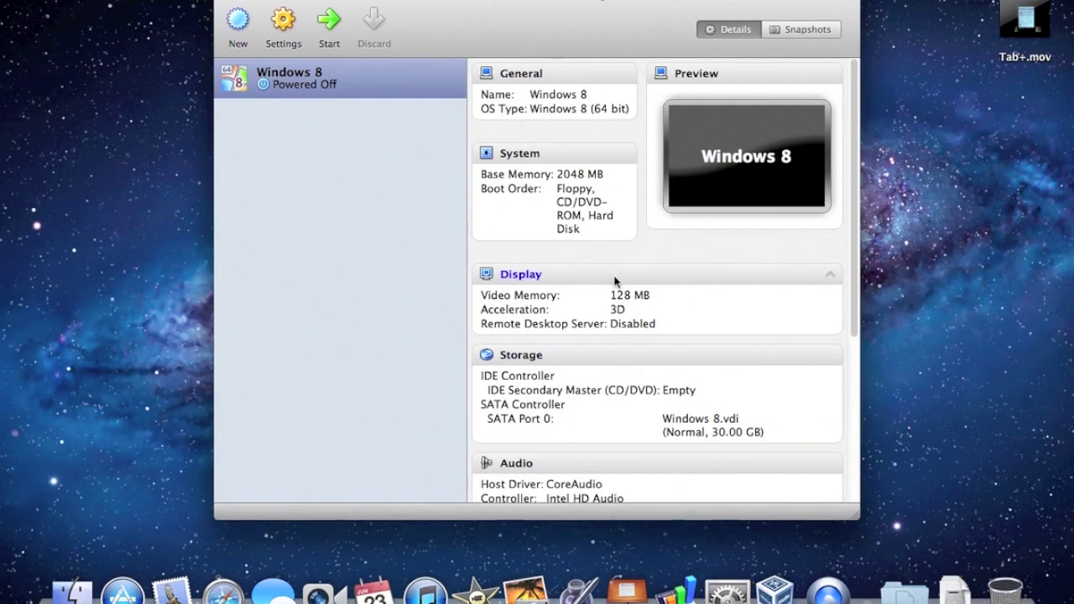
In the Windows 8 machine's System settings, add Network to the boot order
scroll(614, 281, "down", 5)
scroll(613, 281, "down", 3)
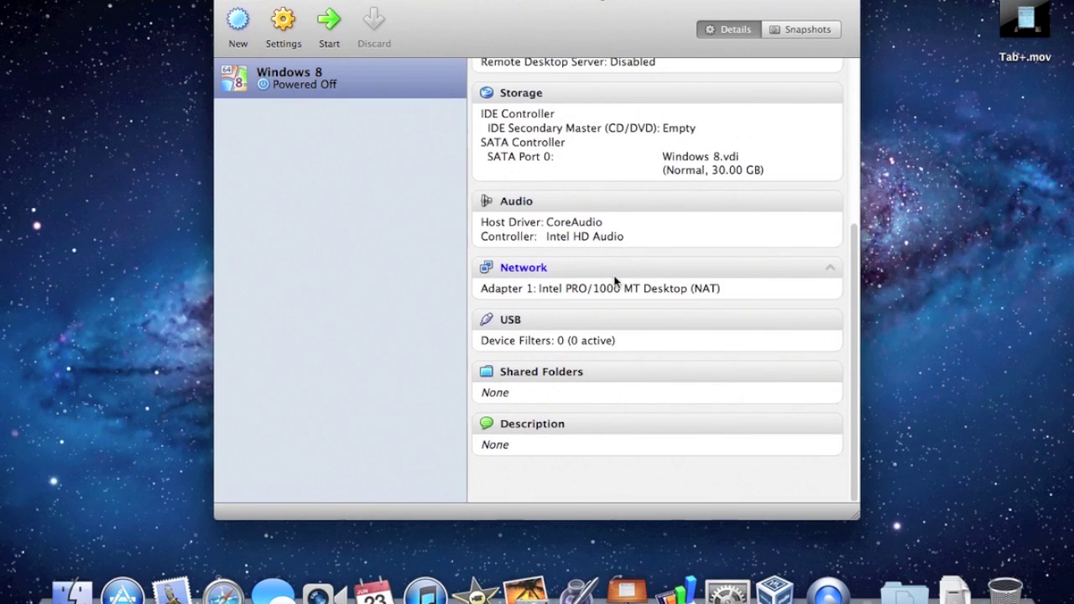
scroll(614, 281, "up", 8)
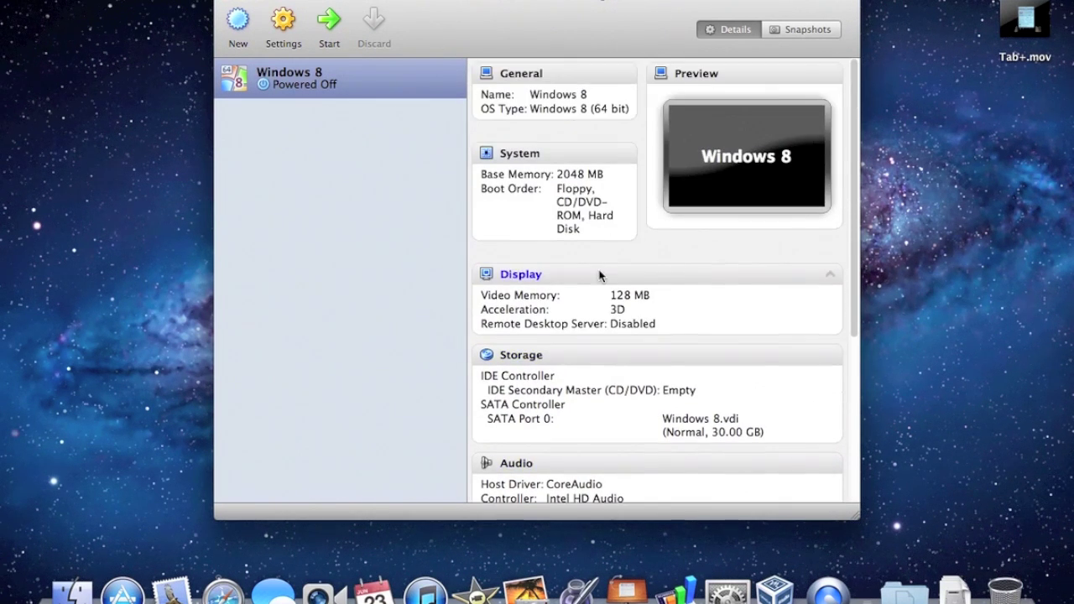
right_click(317, 89)
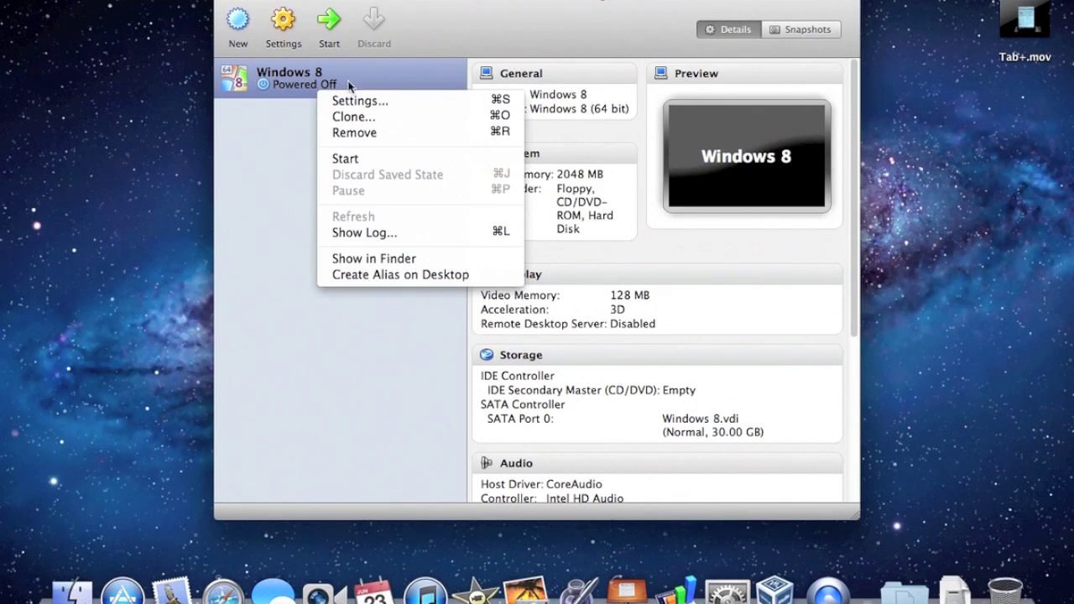
left_click(367, 95)
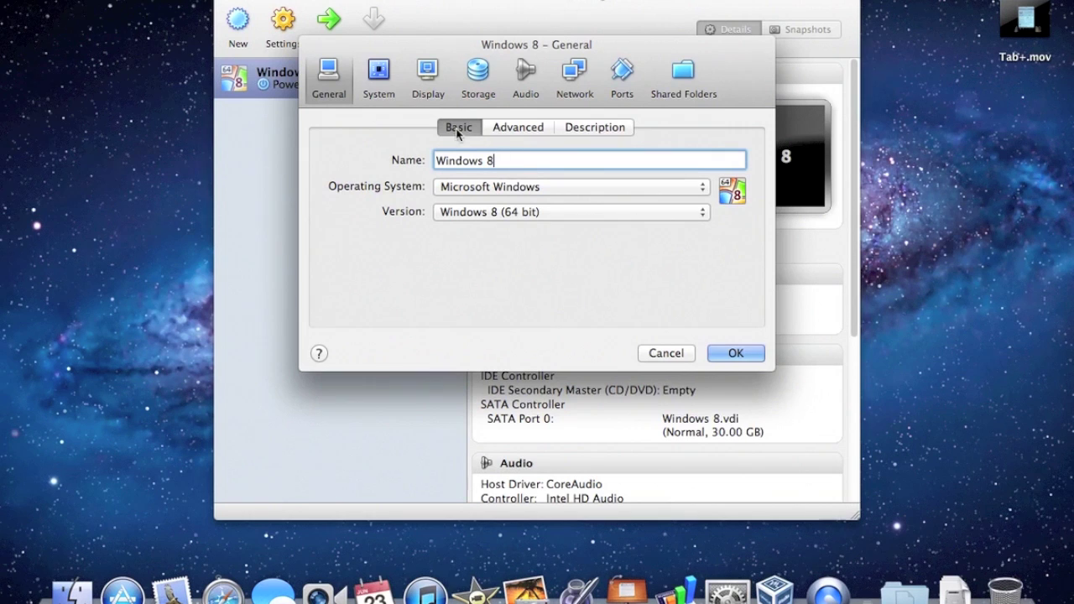
left_click(378, 75)
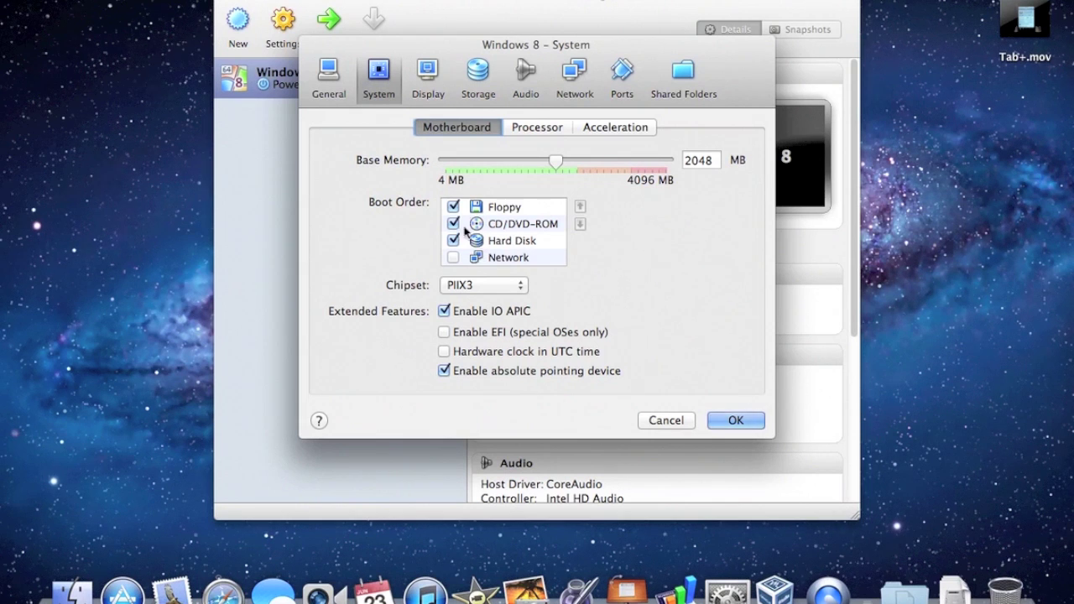
left_click(454, 259)
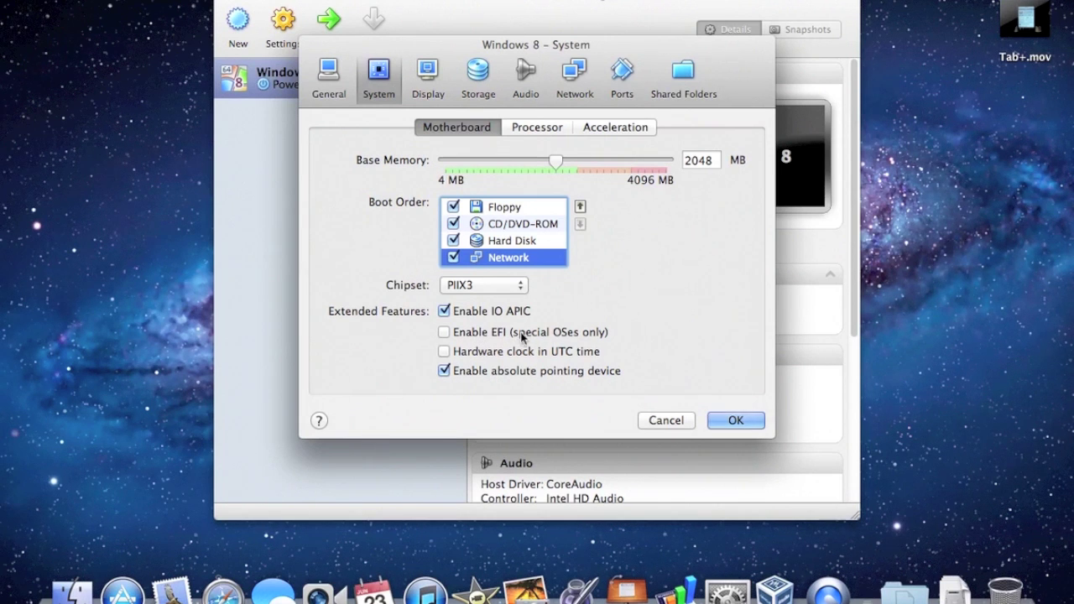
Review the Display, Storage and Audio settings, keeping CoreAudio as host audio driver
left_click(428, 76)
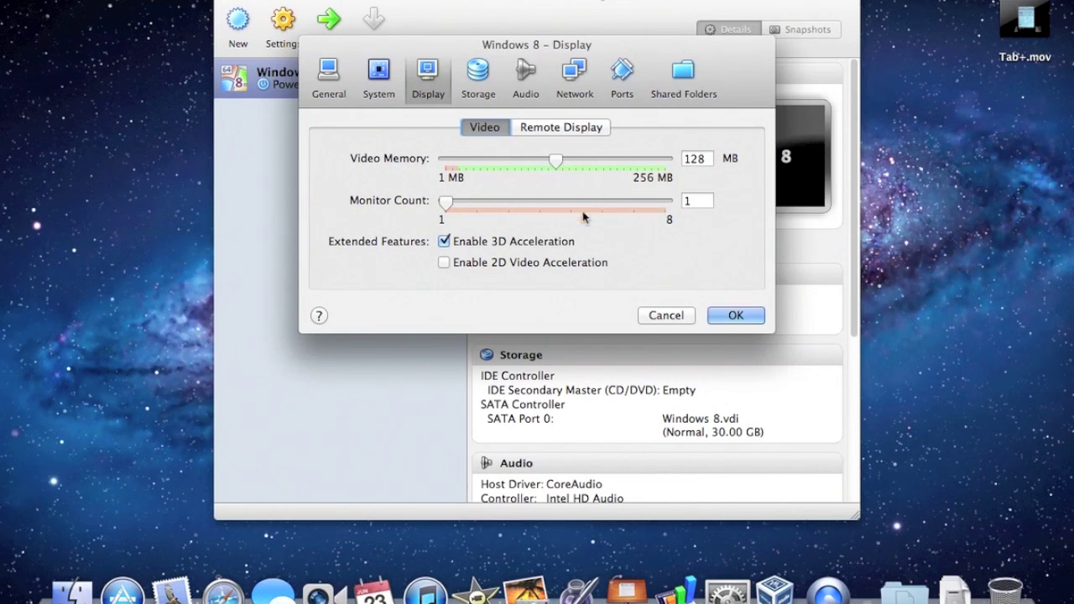
left_click(587, 126)
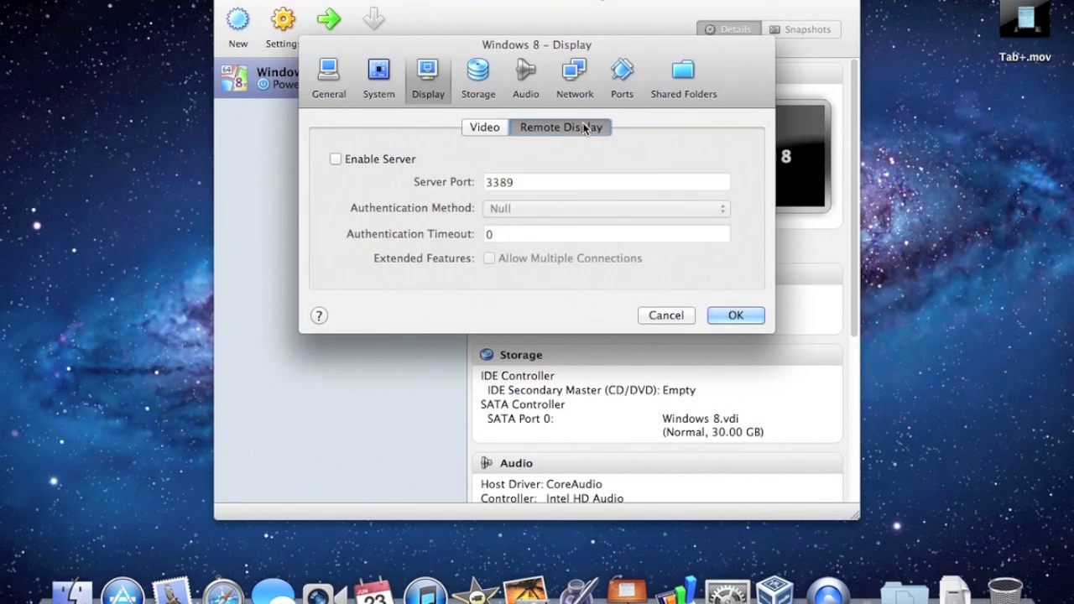
left_click(491, 130)
left_click(479, 80)
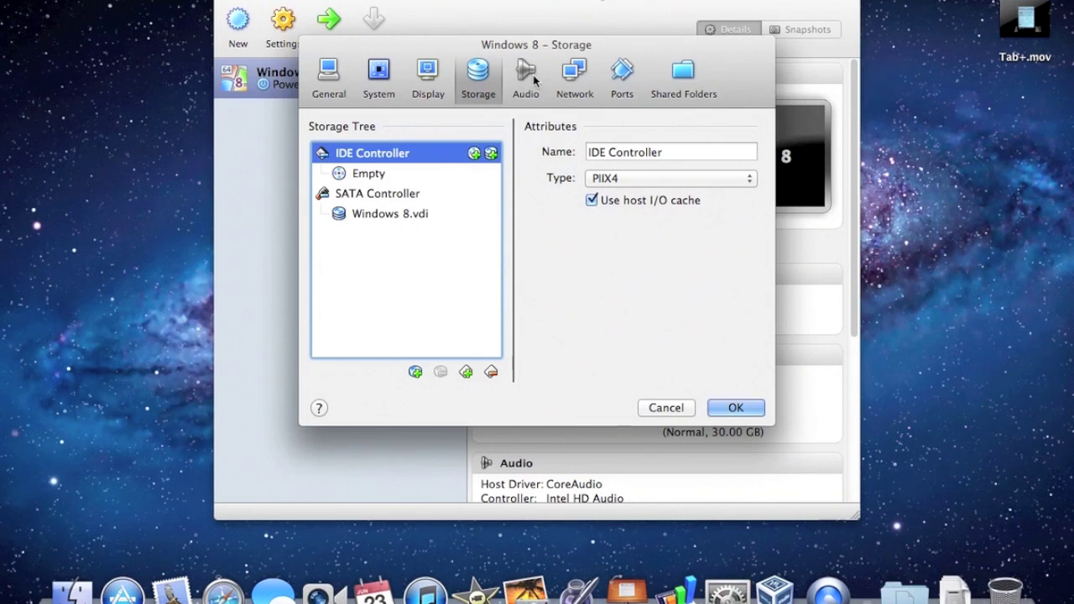
left_click(536, 81)
left_click(546, 176)
left_click(578, 154)
left_click(565, 151)
left_click(653, 161)
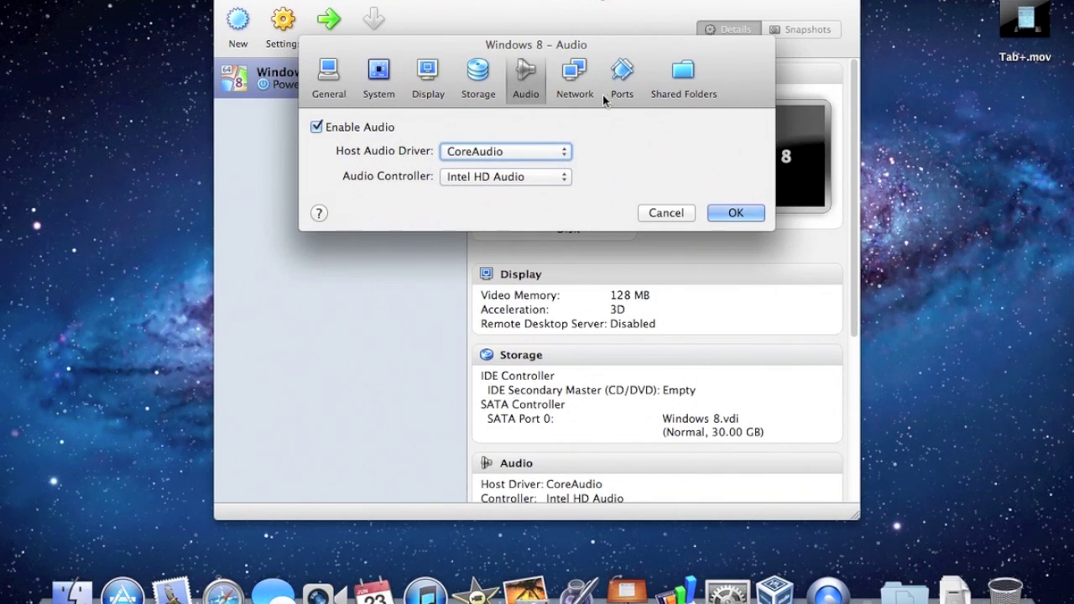
Attach the network adapter as Bridged Adapter and save the settings
left_click(581, 83)
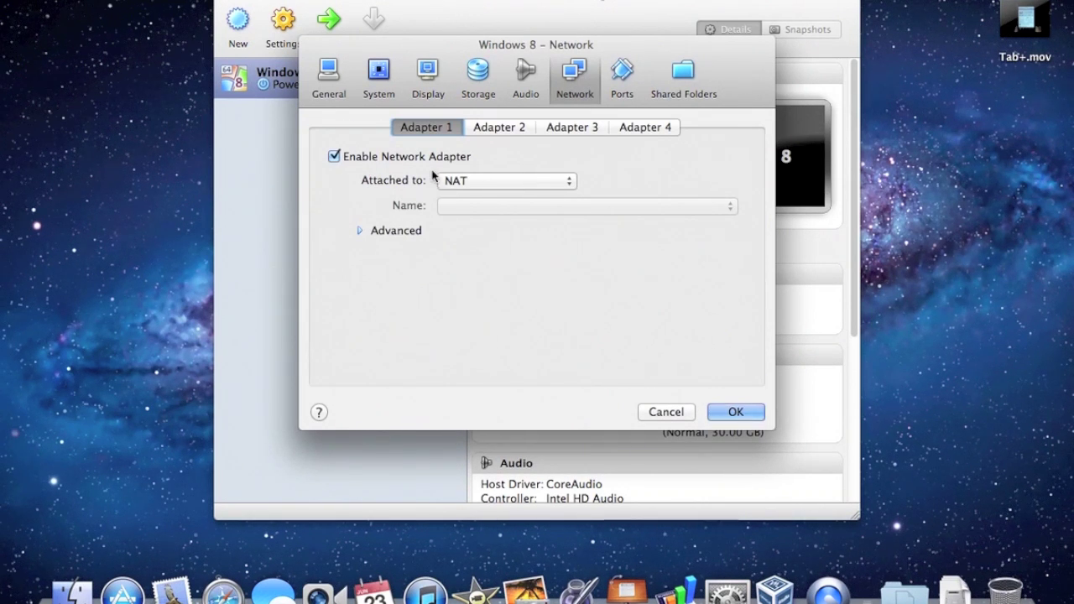
left_click(541, 187)
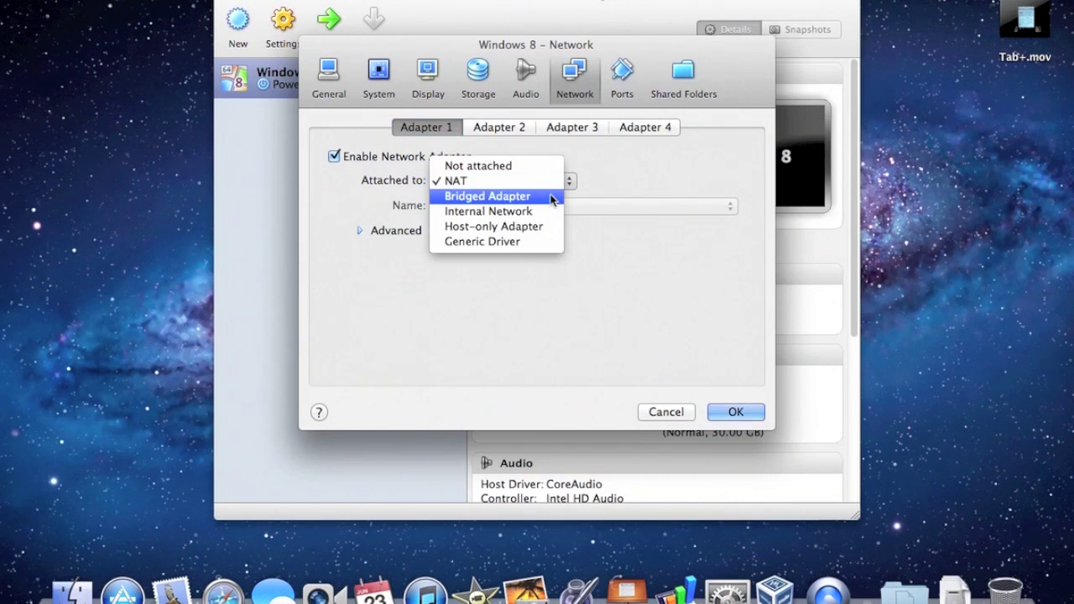
left_click(553, 198)
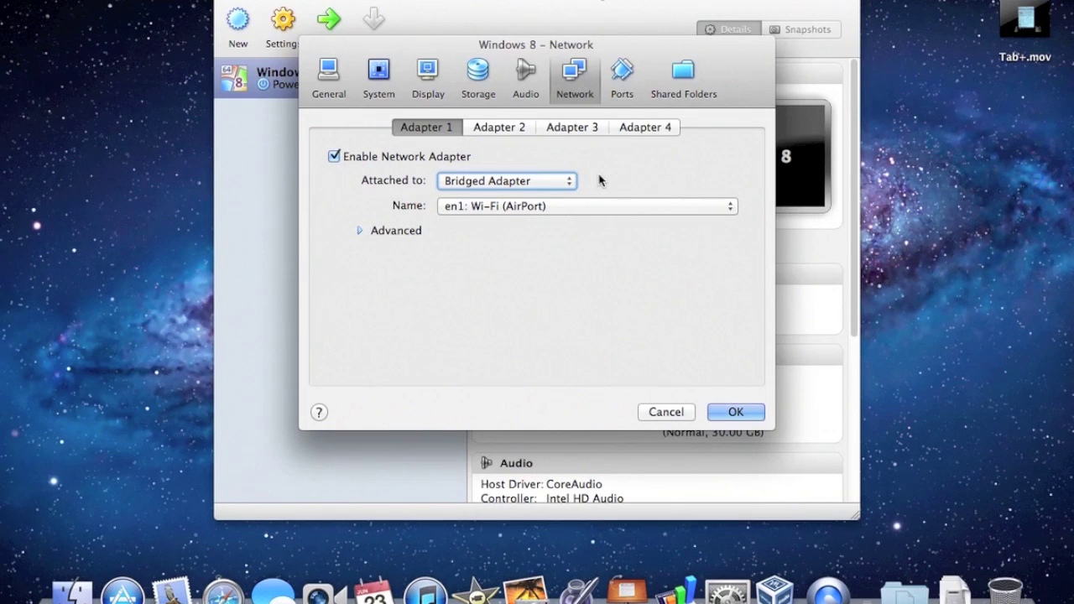
left_click(622, 81)
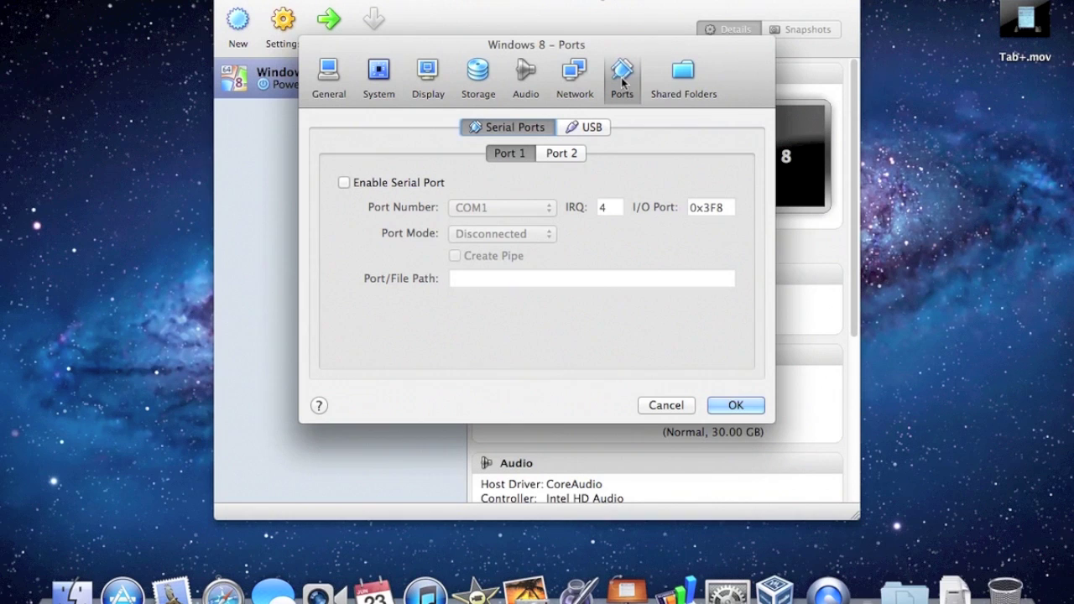
left_click(680, 73)
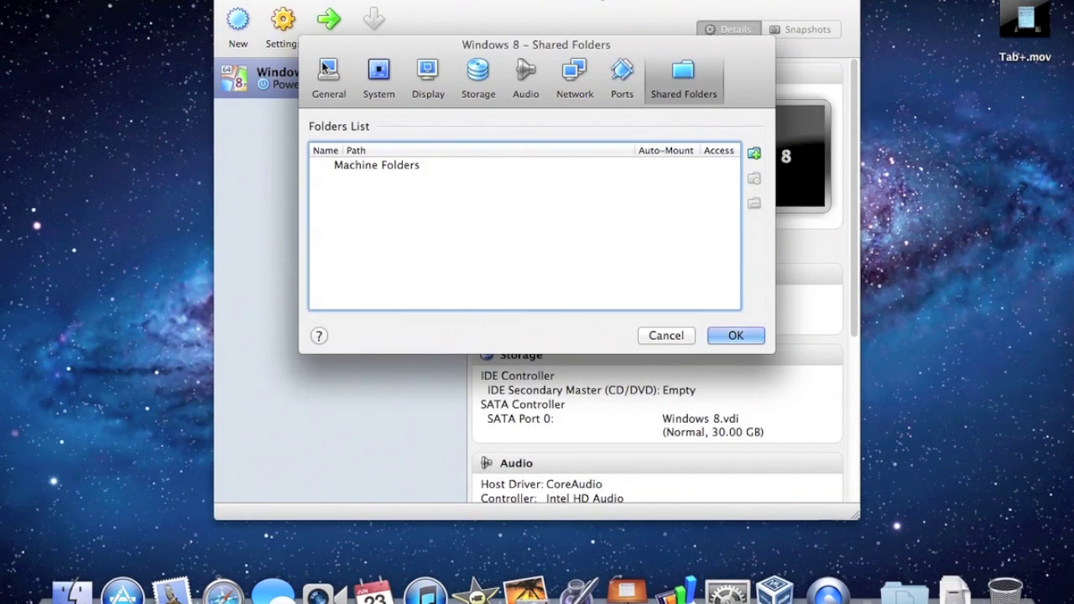
left_click(326, 72)
left_click(738, 353)
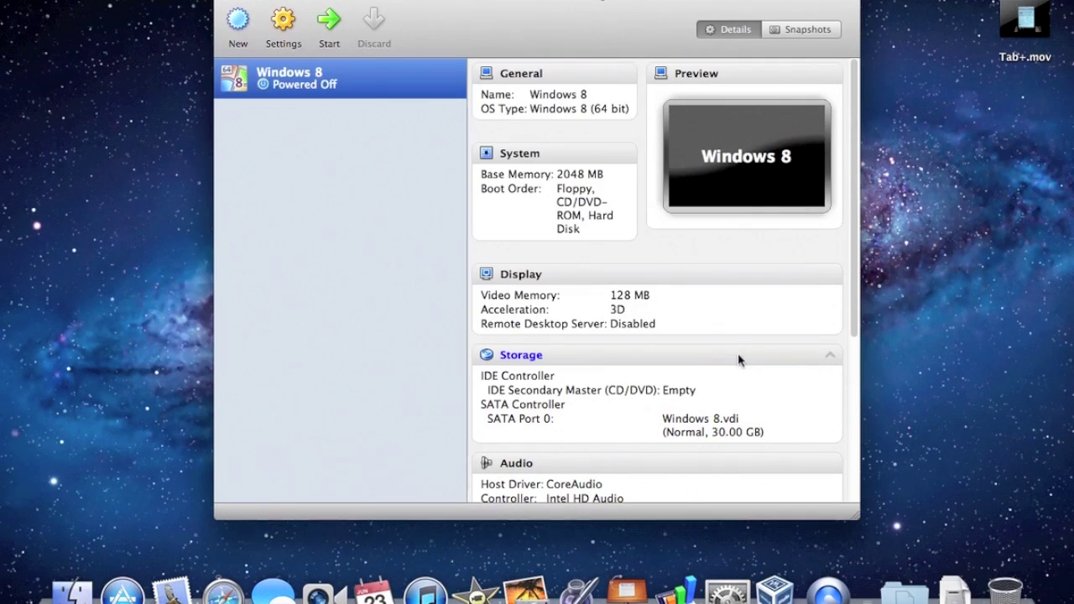
Launch the Windows 8 VM and boot it from Windows8-ReleasePreview-64bit-English.iso
double_click(329, 88)
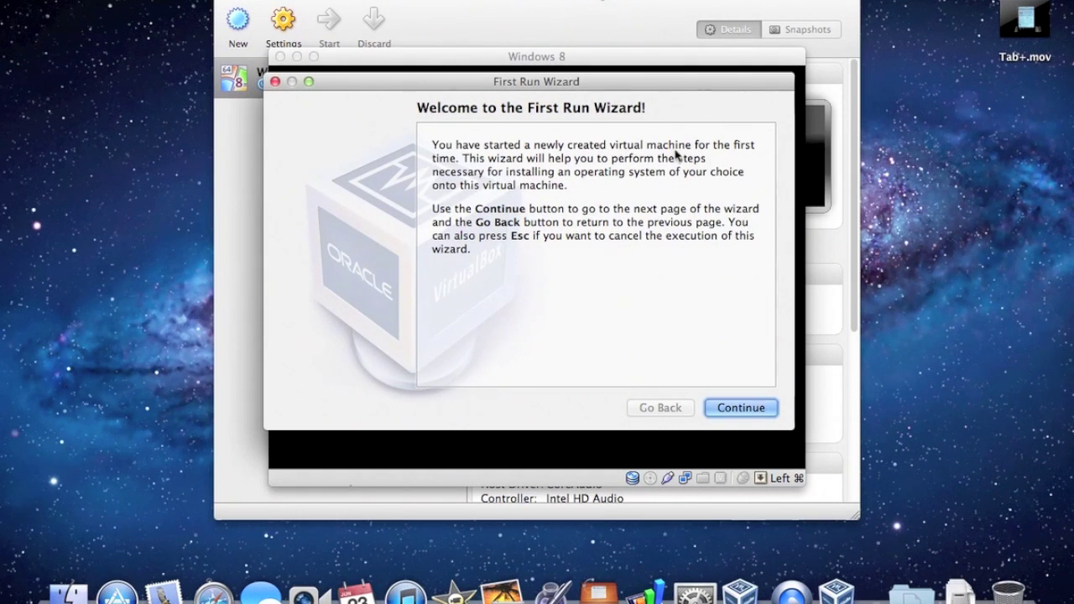
left_click(743, 411)
left_click(708, 234)
left_click(709, 233)
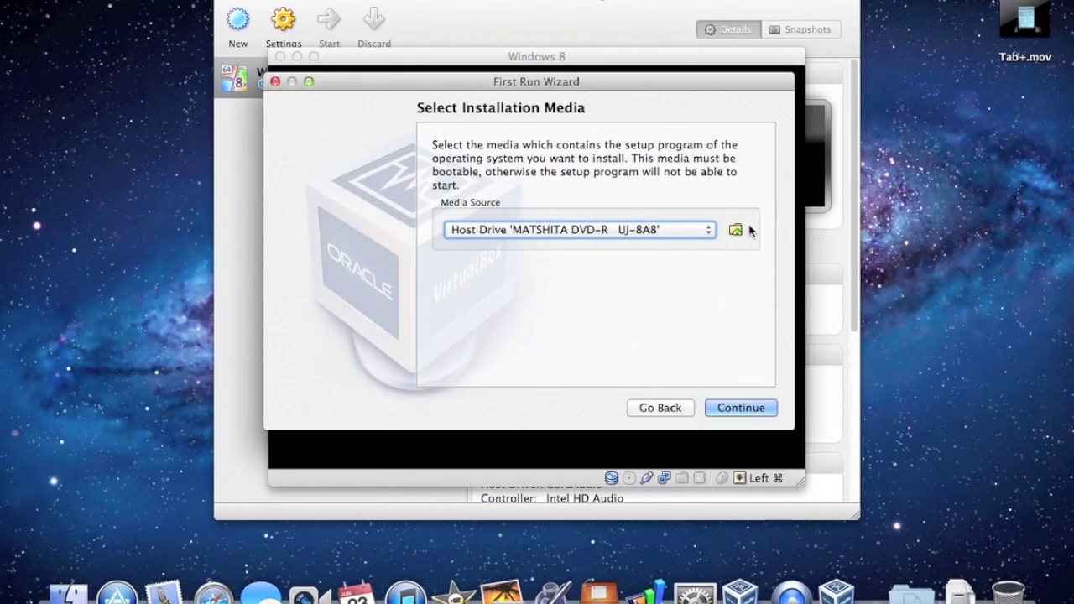
left_click(736, 232)
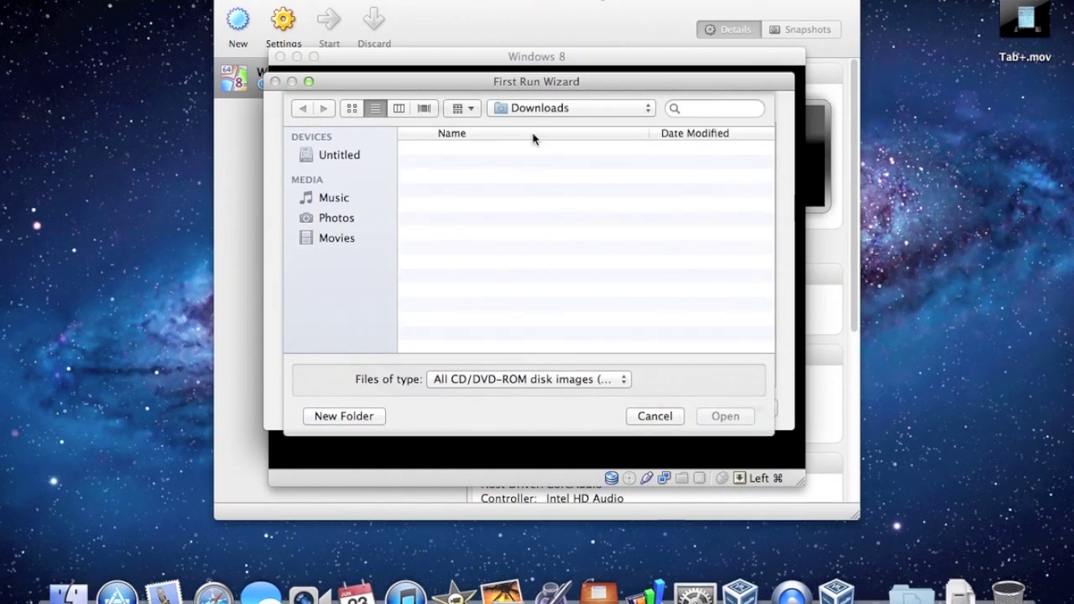
left_click(627, 165)
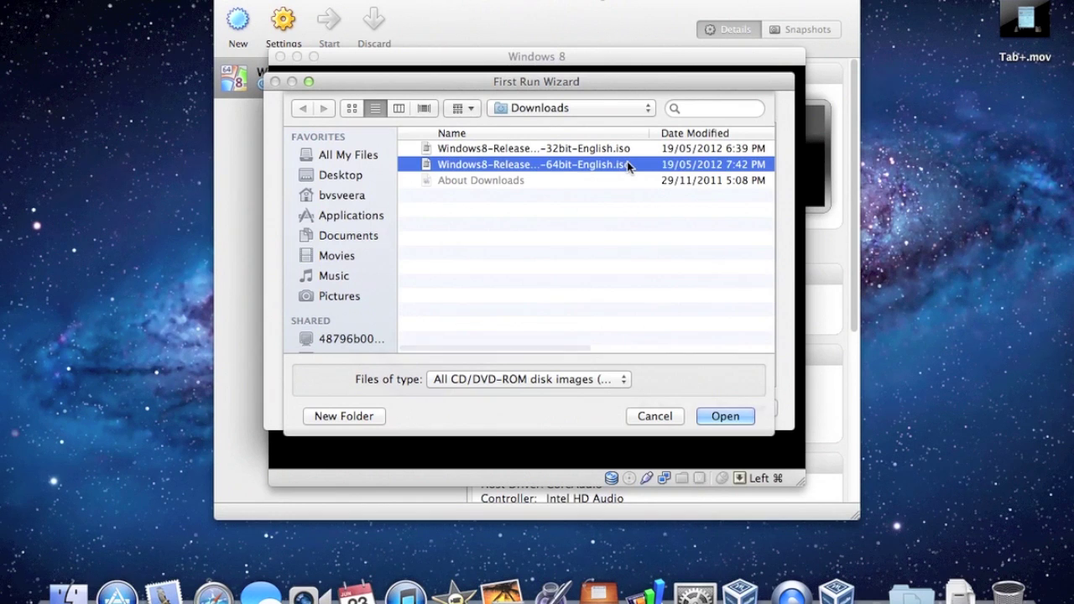
left_click(727, 417)
left_click(737, 407)
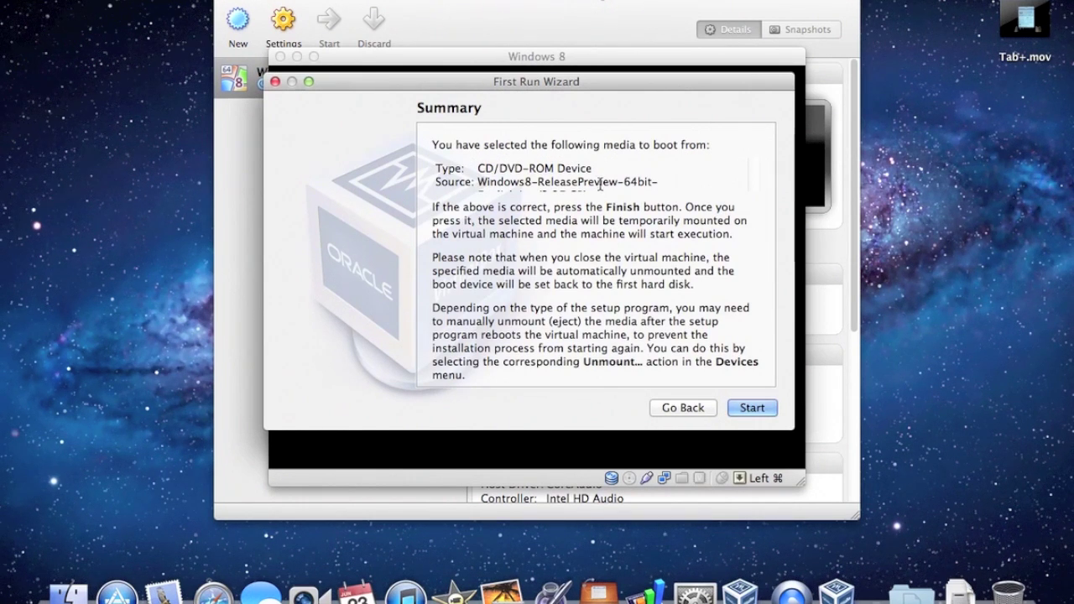
scroll(601, 185, "down", 1)
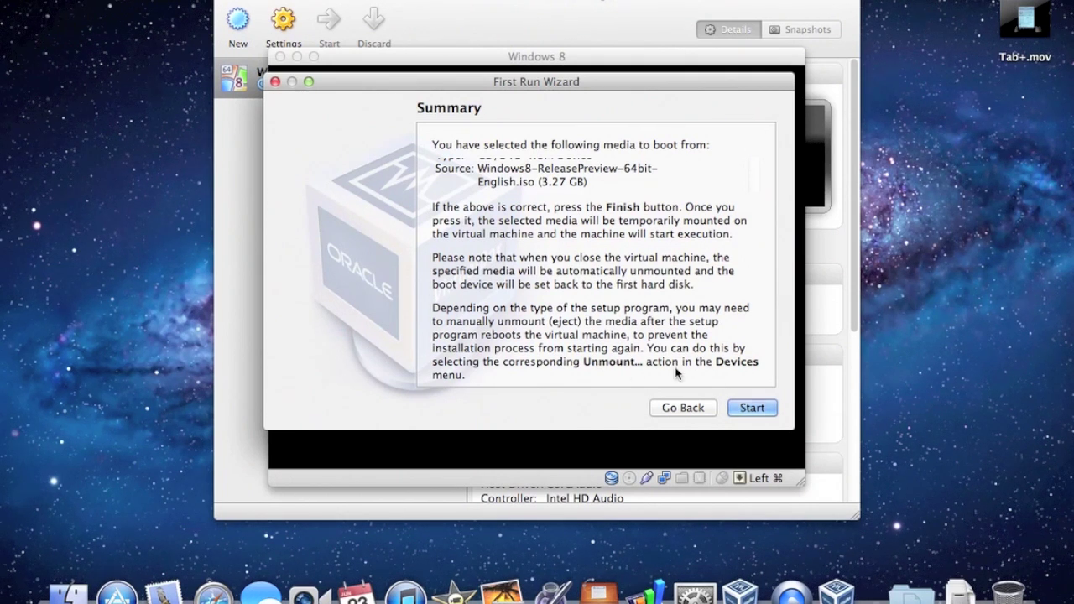
left_click(754, 409)
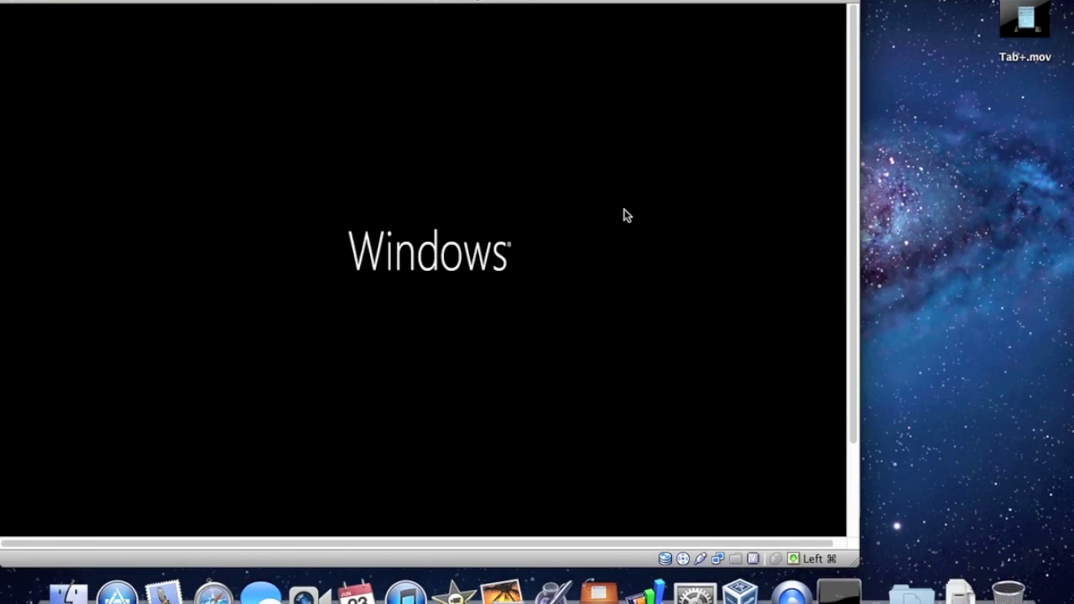
Toggle the VM to full screen and back to a window while Setup loads
key("super+f")
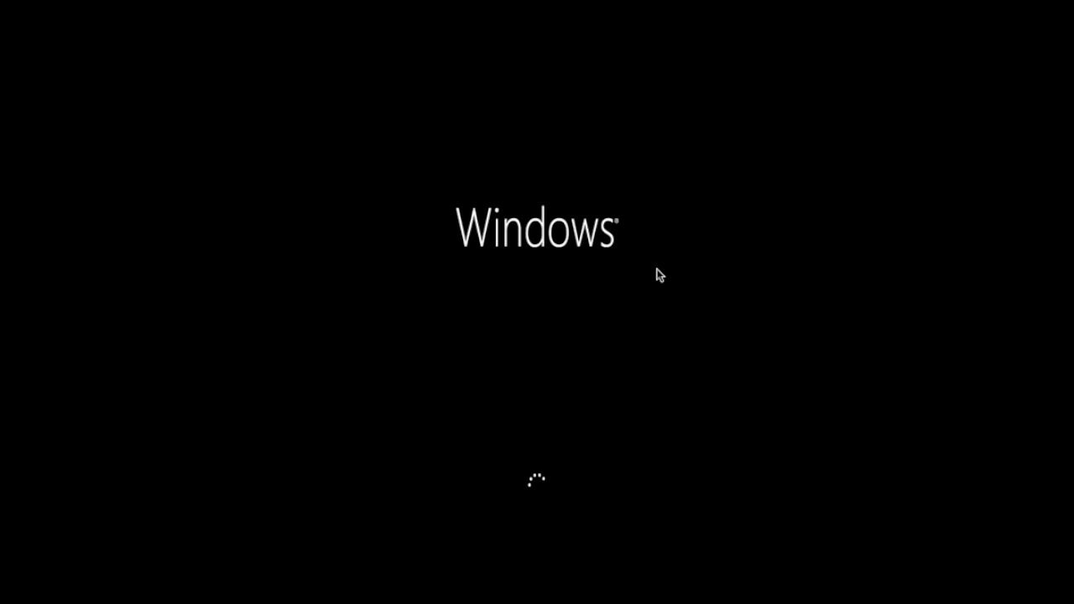
key("super+f")
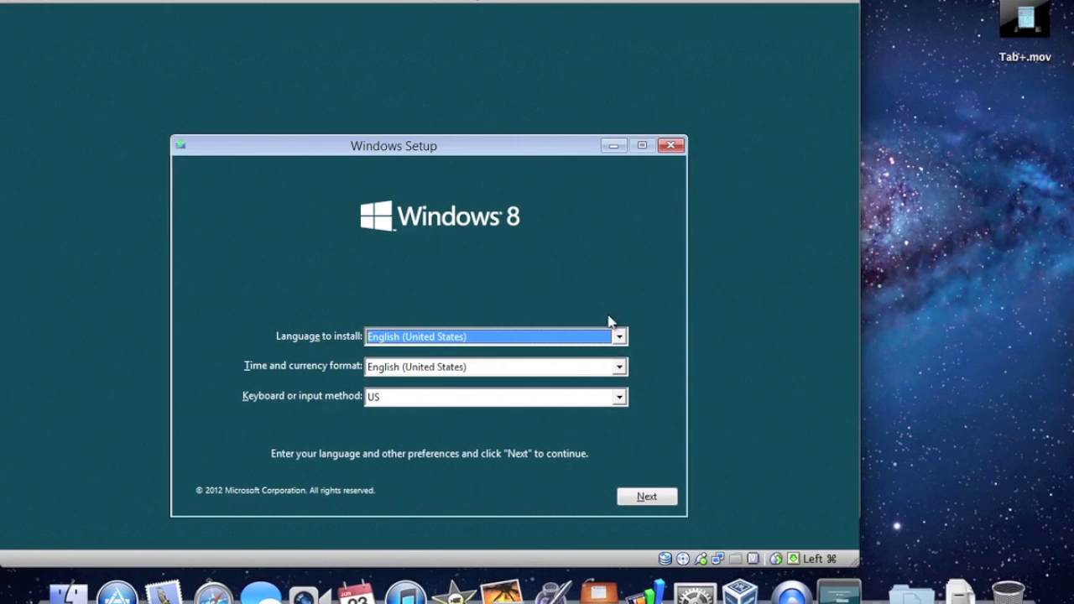
Change the time and currency format to English (Australia) and continue
left_click(619, 367)
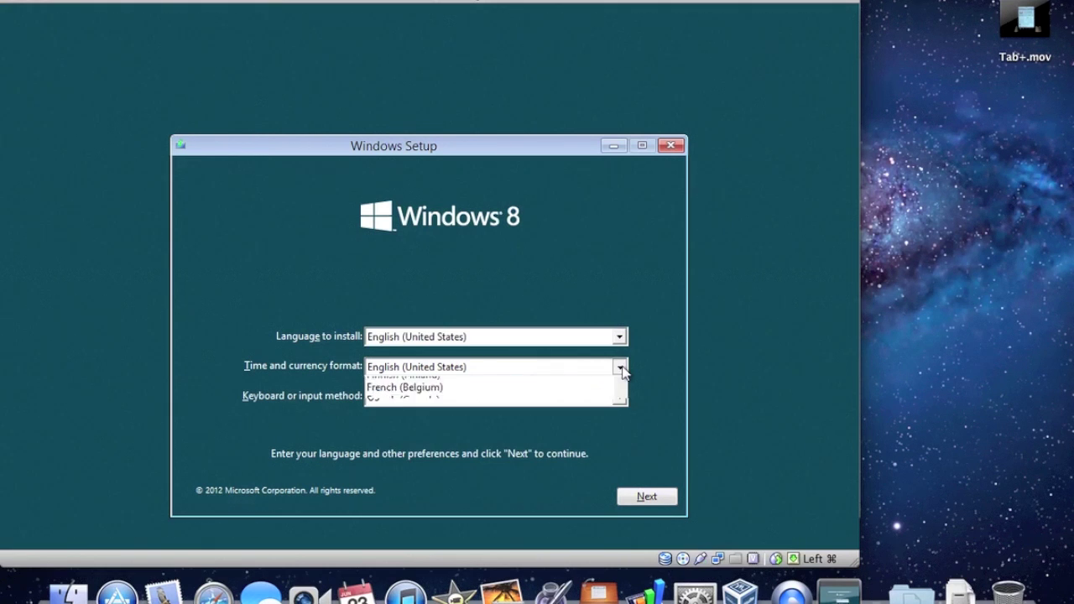
left_click(621, 387)
left_click(621, 386)
left_click(621, 386)
left_click(622, 386)
left_click(622, 386)
left_click(621, 387)
left_click(621, 386)
left_click(621, 386)
left_click(621, 386)
left_click(622, 386)
left_click(621, 387)
left_click(622, 387)
left_click(621, 386)
left_click(621, 386)
left_click(621, 386)
left_click(622, 386)
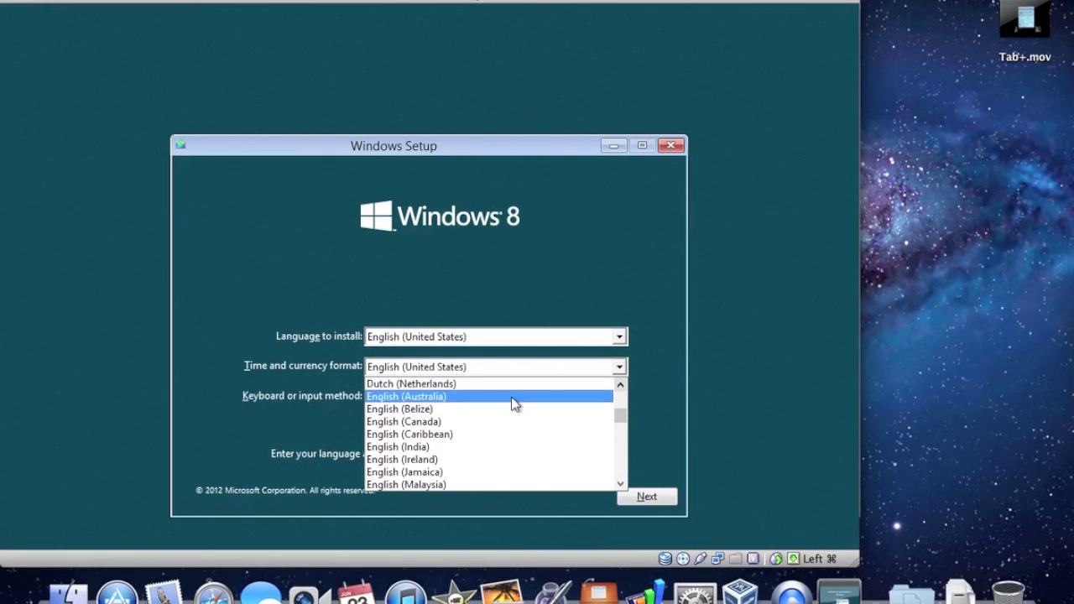
left_click(515, 398)
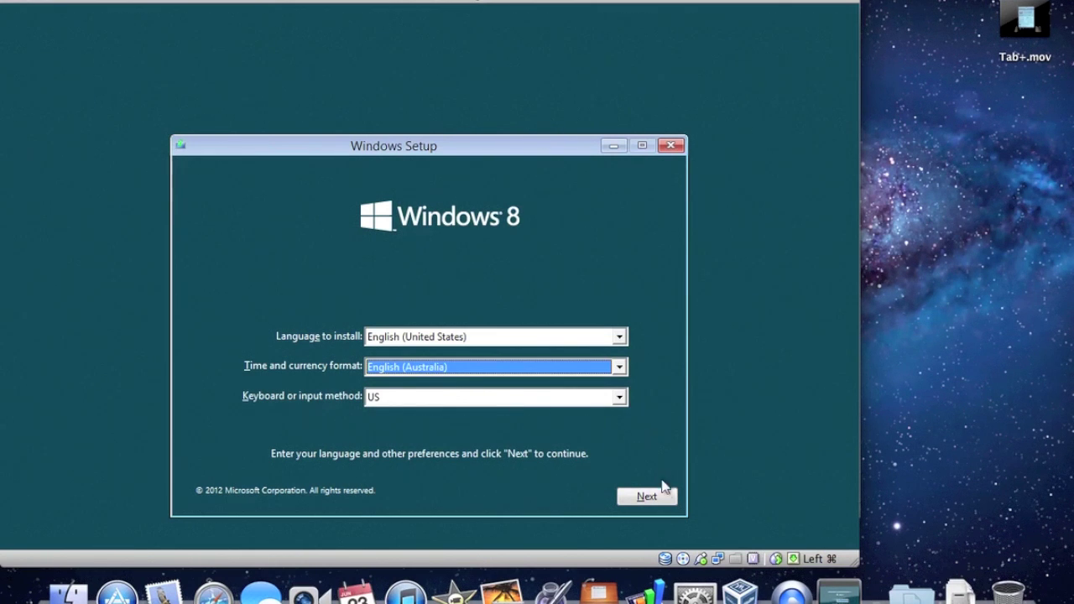
left_click(647, 498)
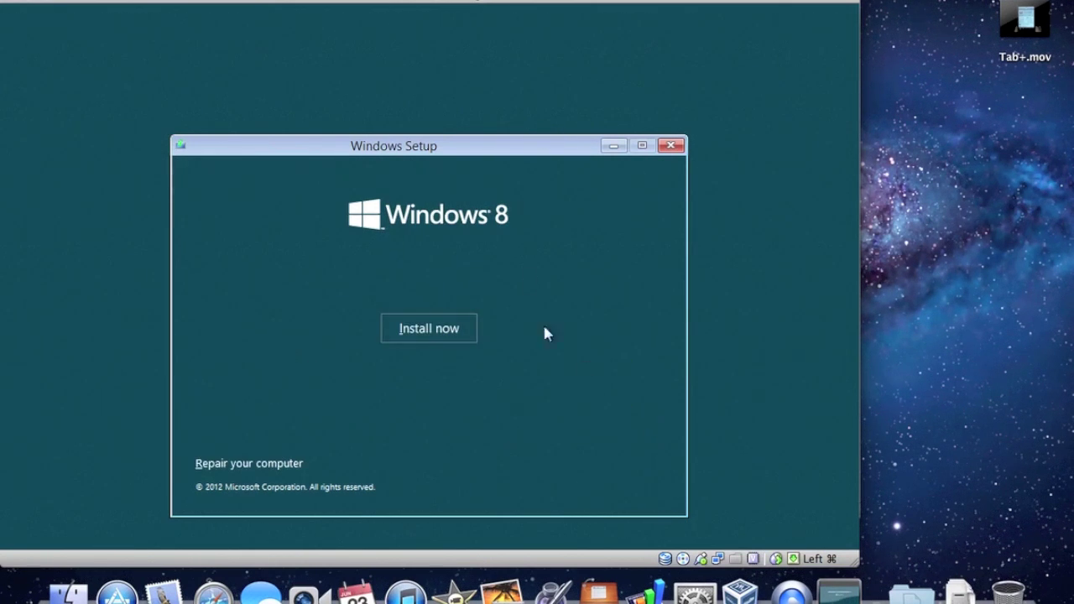
Begin the Windows 8 installation with Install now
left_click(422, 330)
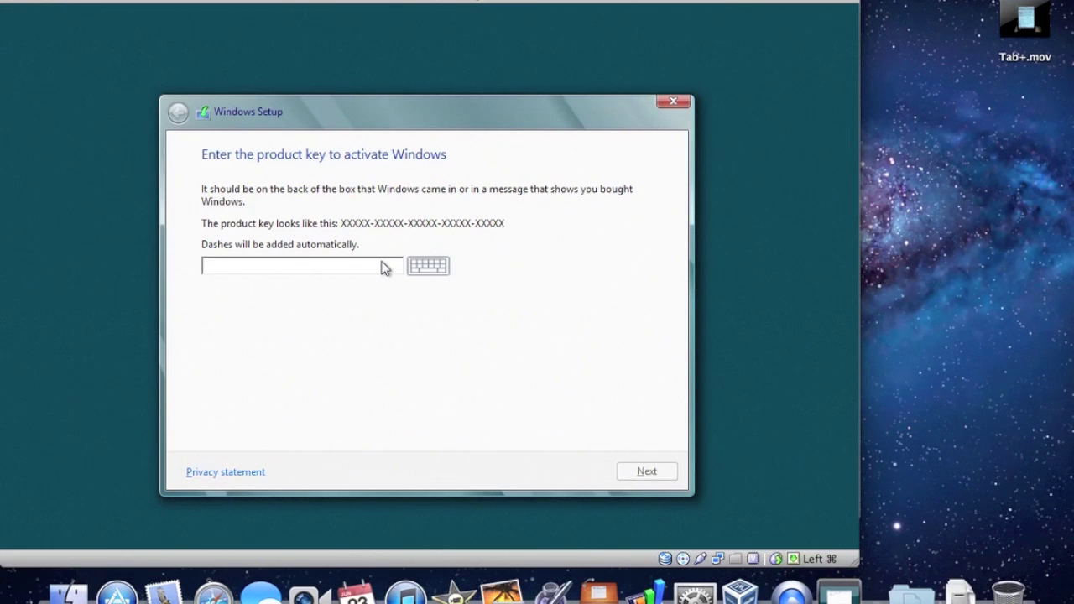
Enter the Windows product key, correcting one mistyped character, and submit it
type("TK8TP-9JN6P-7X7WW-RFFT")
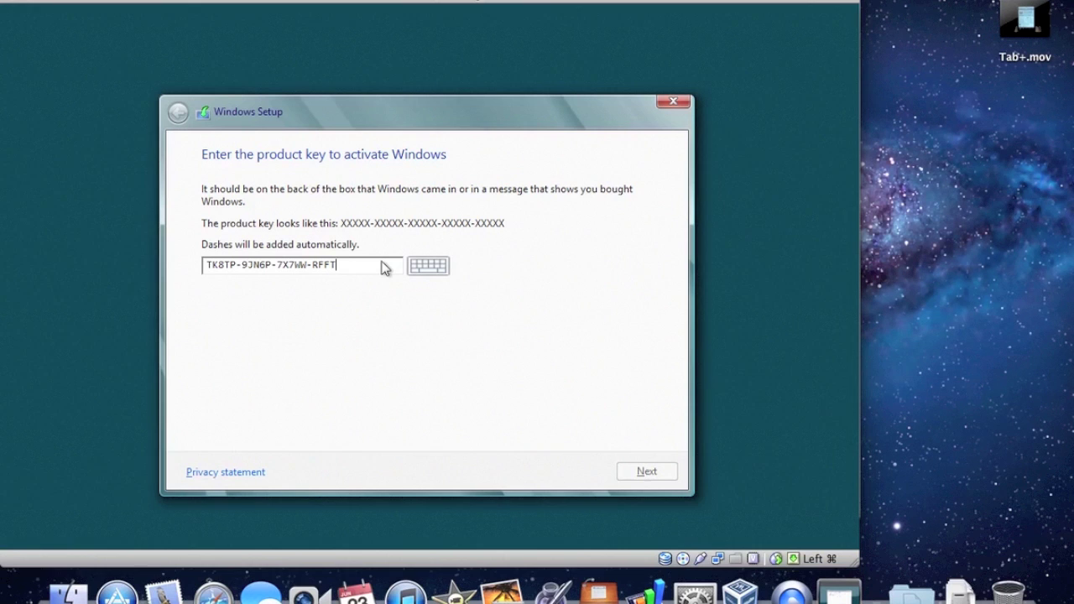
type("V-B7QPF")
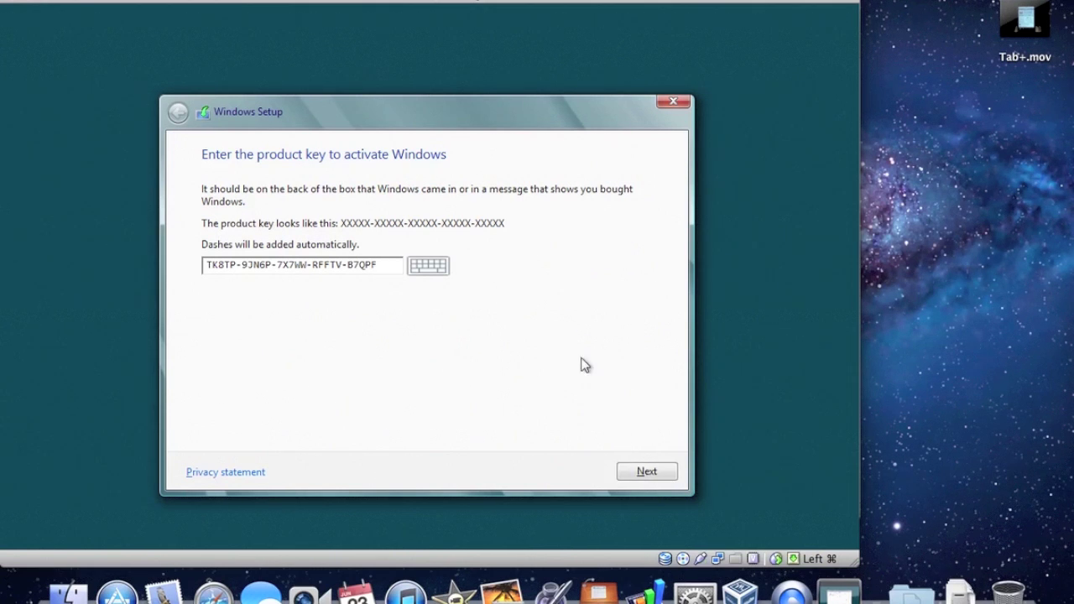
left_click(663, 471)
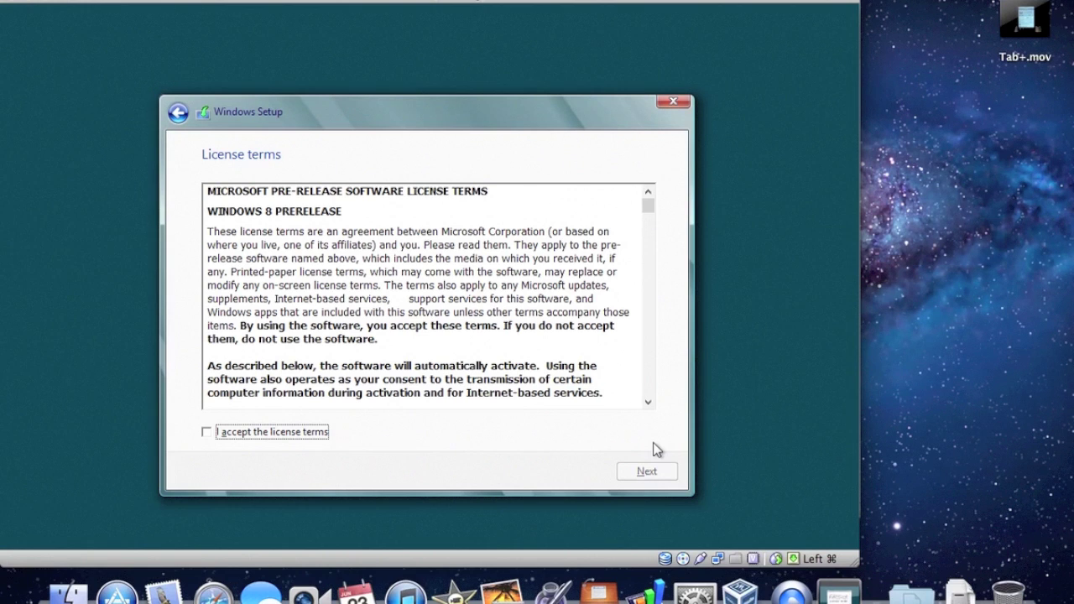
Accept the license terms, choose Custom: Install Windows only, and show advanced drive options
left_click(305, 440)
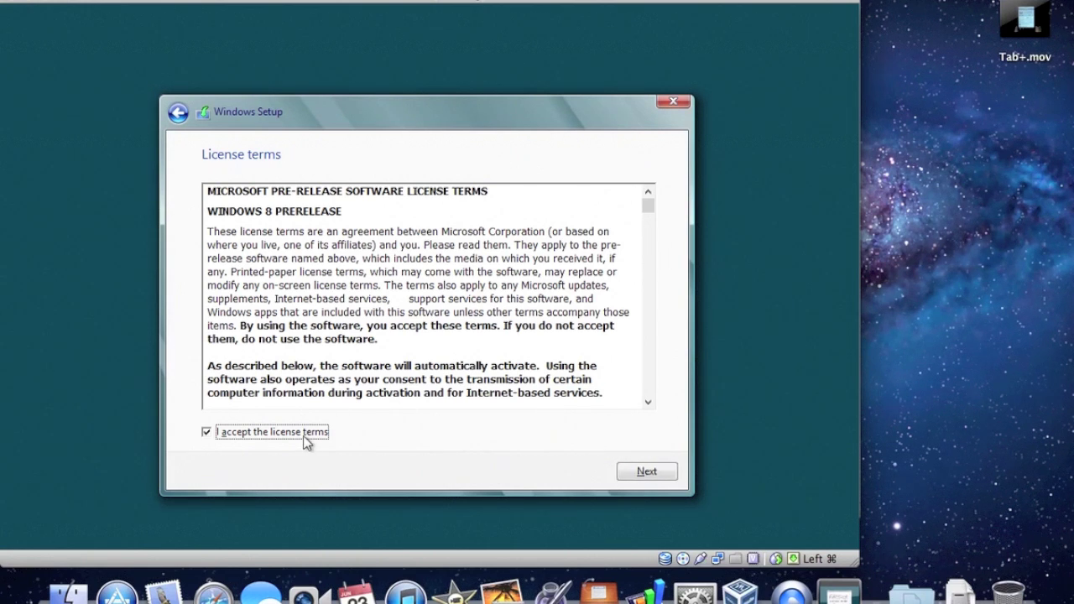
left_click(645, 472)
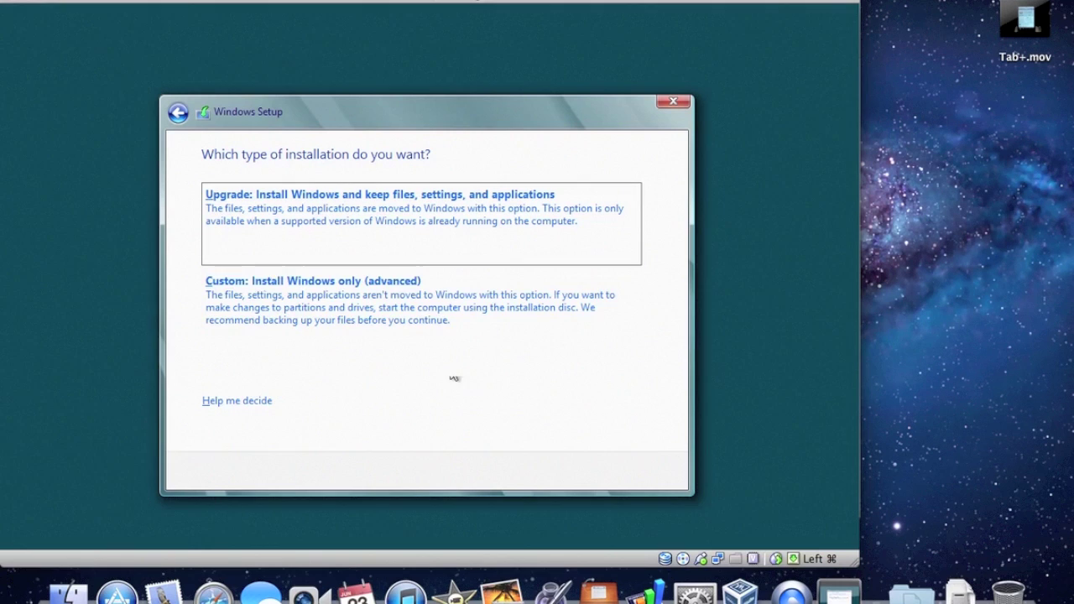
left_click(439, 340)
left_click(442, 326)
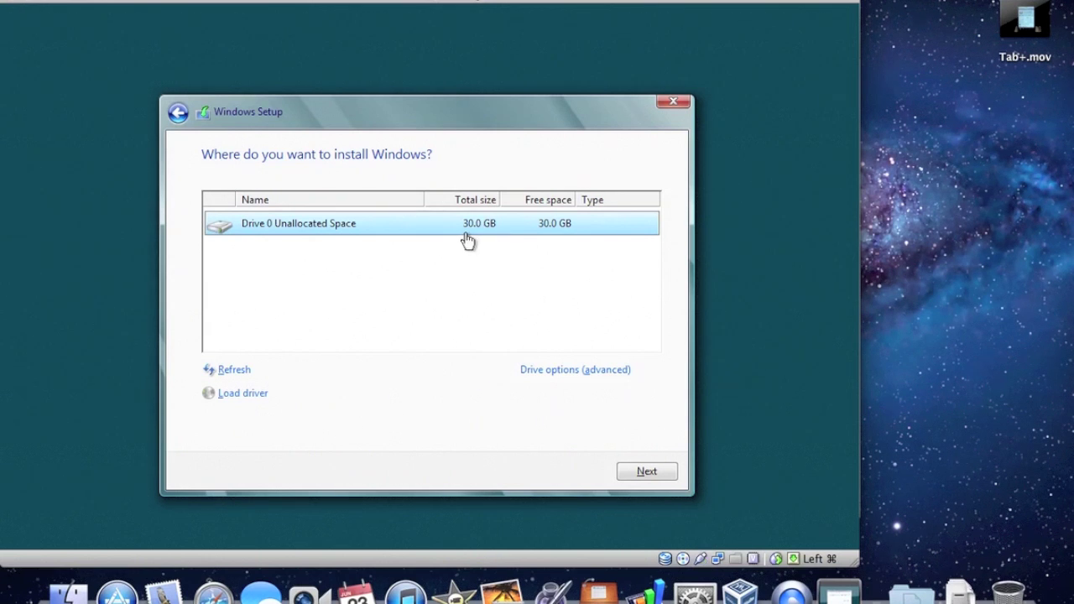
left_click(576, 380)
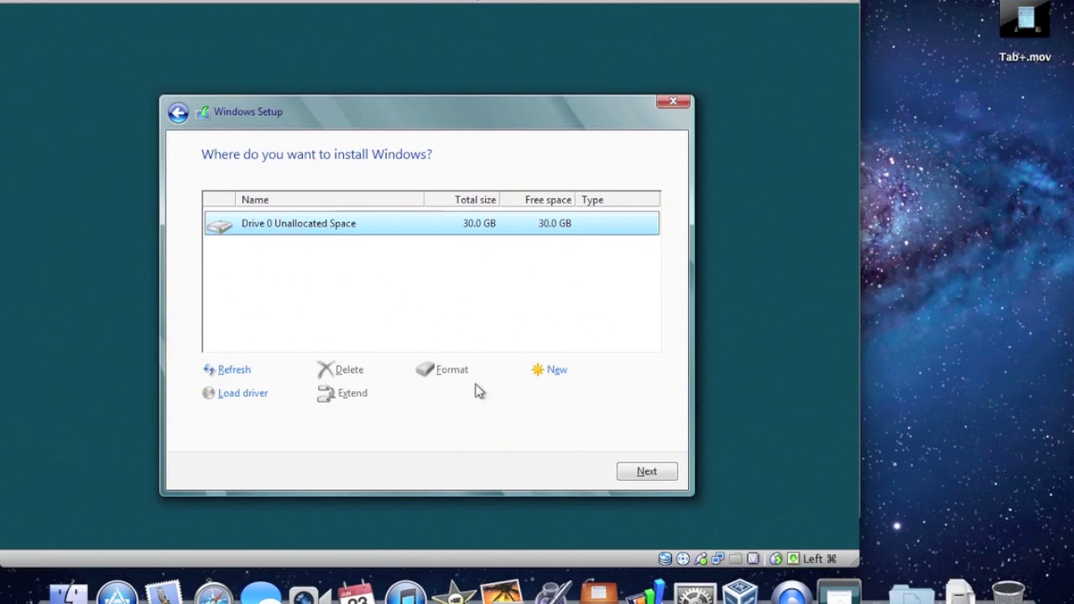
Install Windows onto Drive 0's 30.0 GB unallocated space
left_click(647, 472)
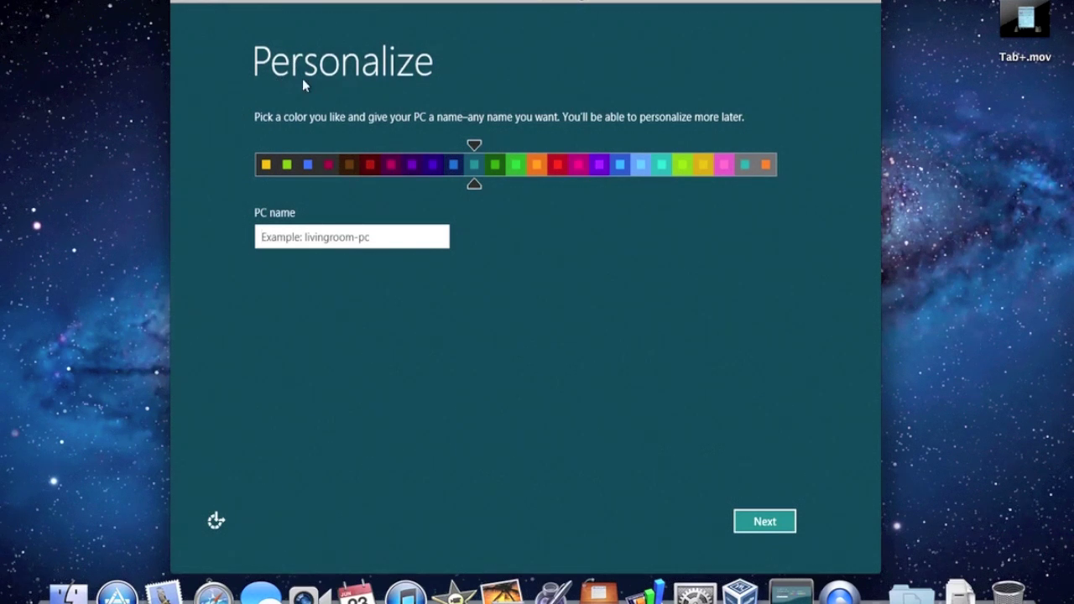
Pick the blue colour scheme and name the PC after the user, ending in '_PC', then continue
left_click(613, 164)
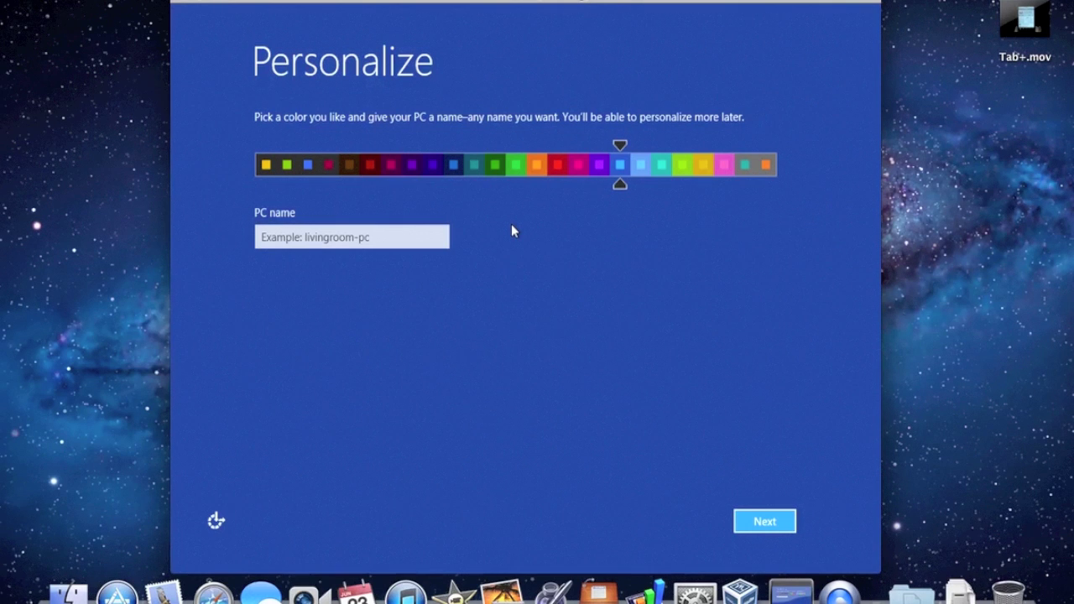
left_click(366, 237)
type("Bharat")
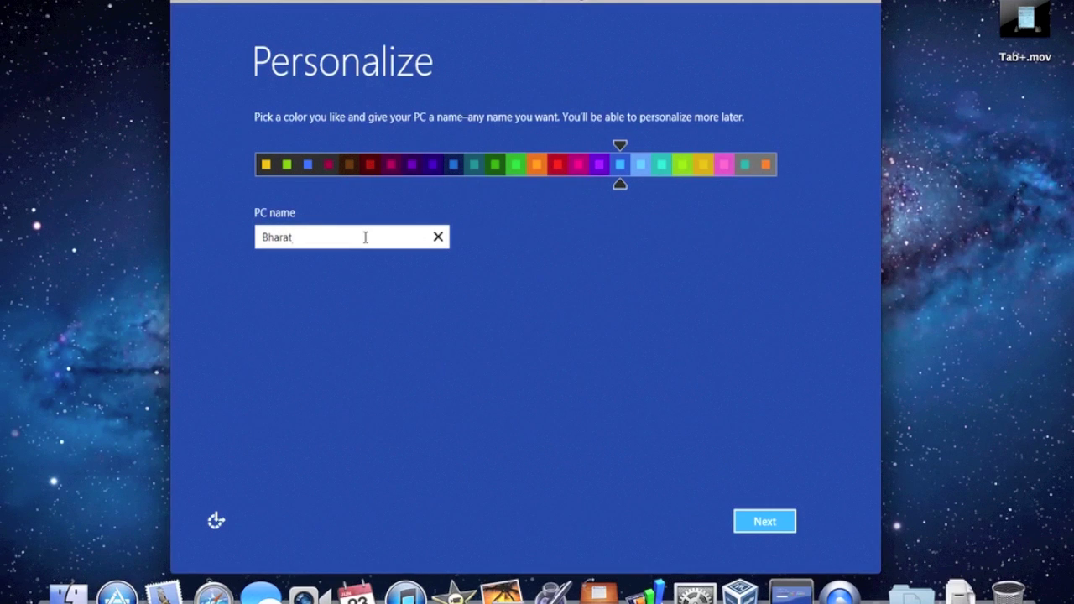
key("space")
key("BackSpace")
type("ts_PC")
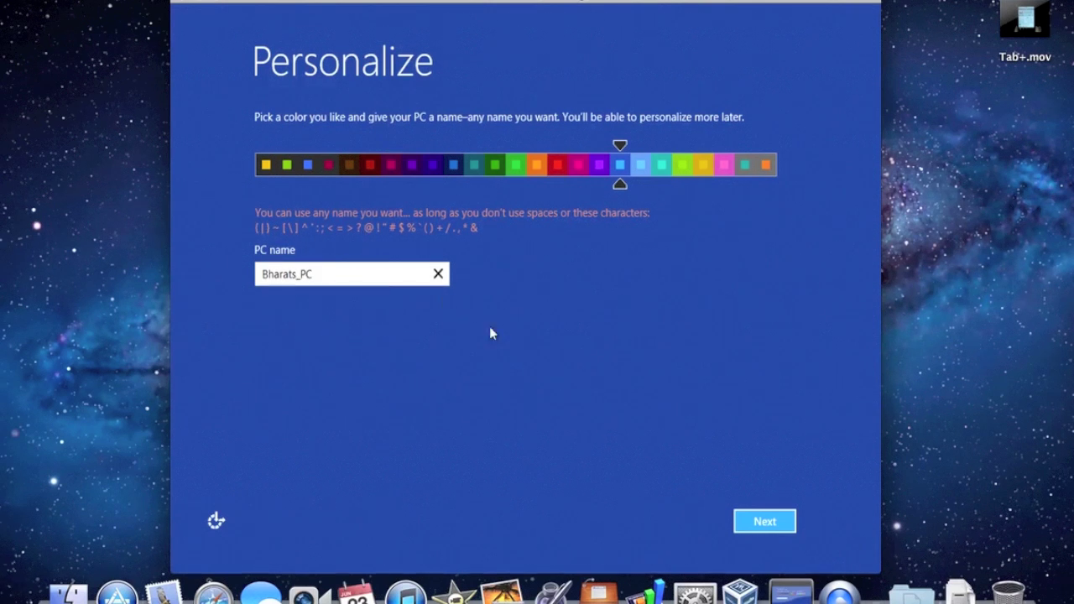
left_click(753, 515)
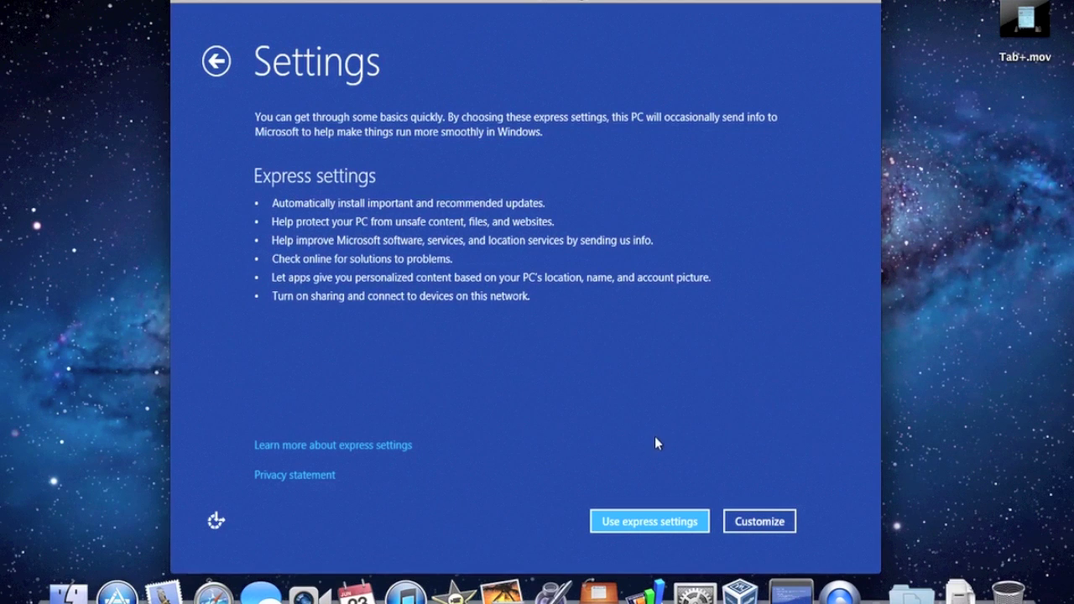
Accept express settings and choose to sign in with a local account instead of a Microsoft account
left_click(654, 514)
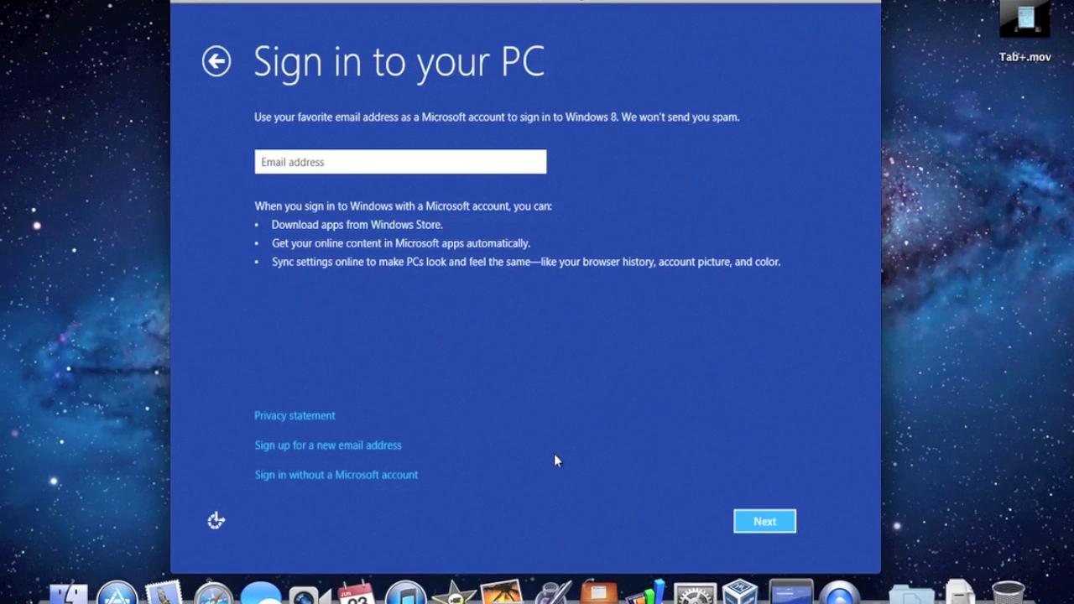
left_click(404, 475)
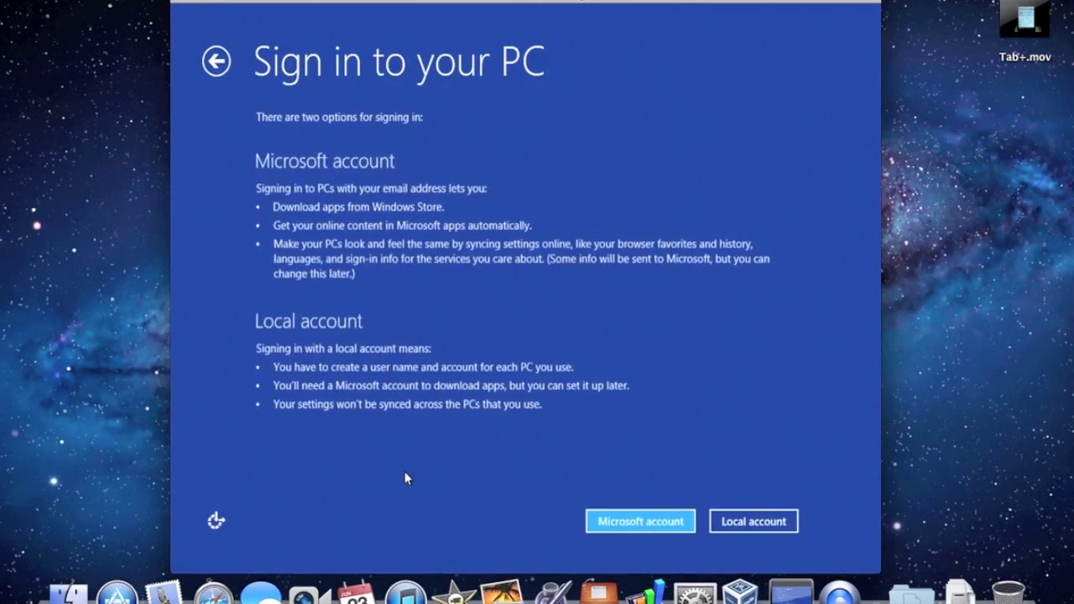
left_click(720, 523)
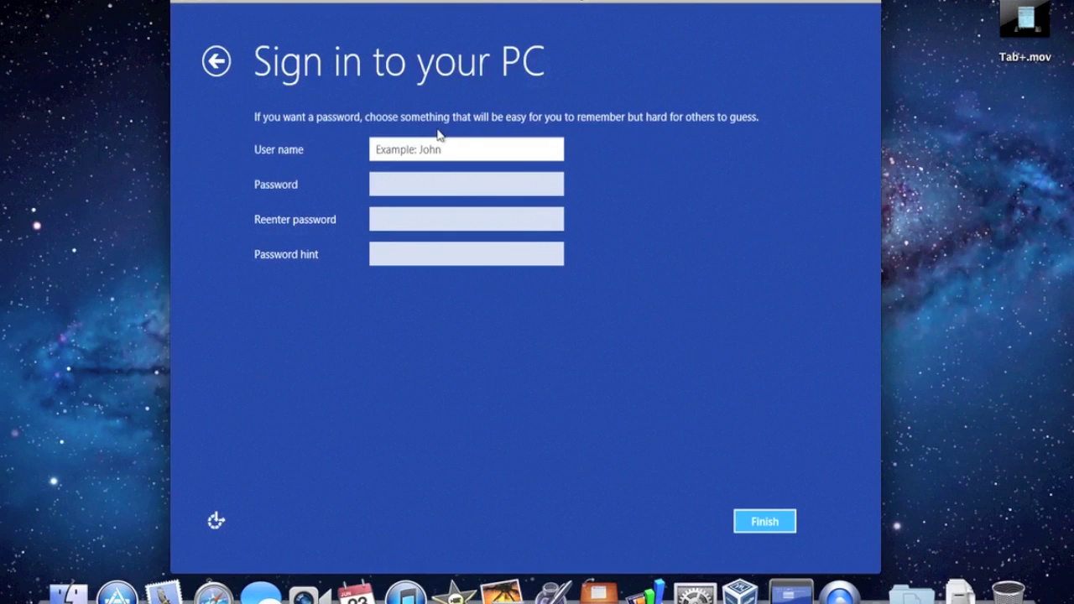
Enter the user's full name, the account password, and 'hint' as the password hint
type("Bharat Iyer")
key("Tab")
type("••••••••••••")
key("Tab")
type("••••••••••••")
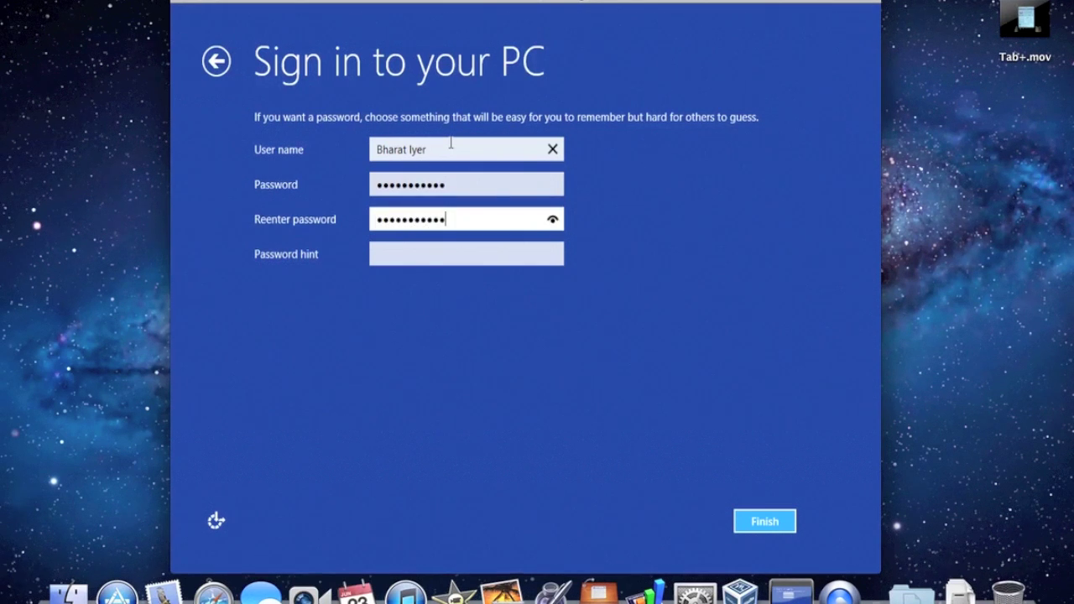
key("Tab")
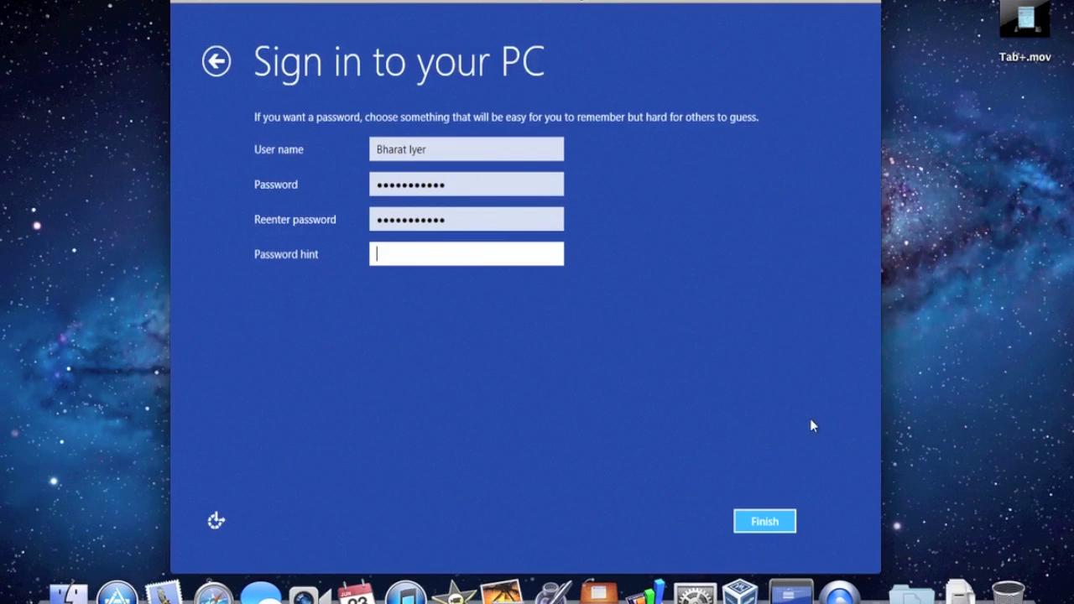
type("hint")
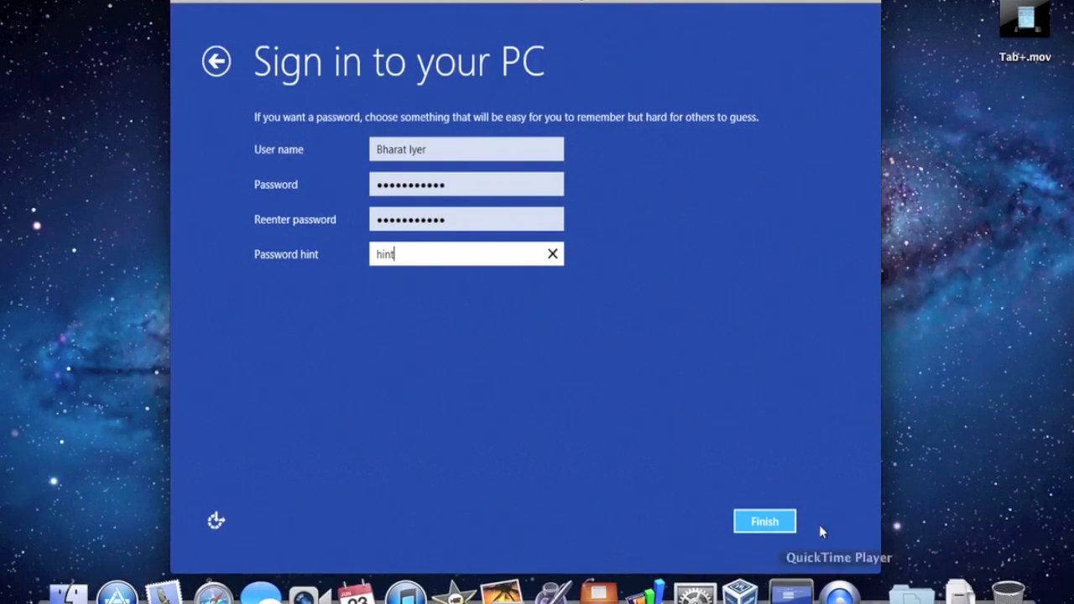
Finish creating the local account, then scroll across the Windows 8 Start screen tiles
left_click(779, 519)
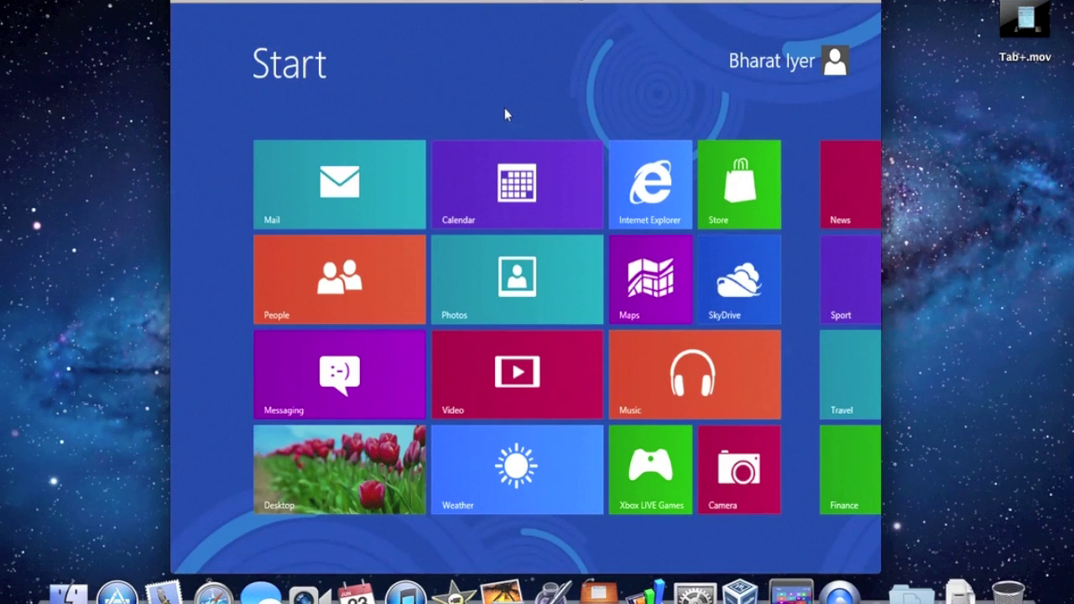
scroll(504, 107, "right", 3)
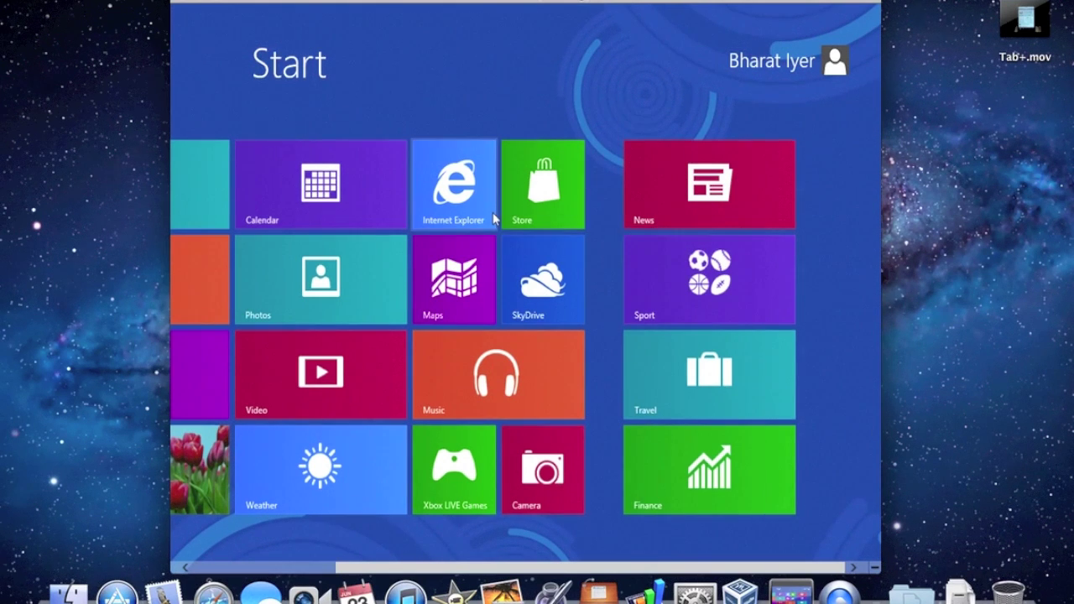
scroll(493, 219, "left", 3)
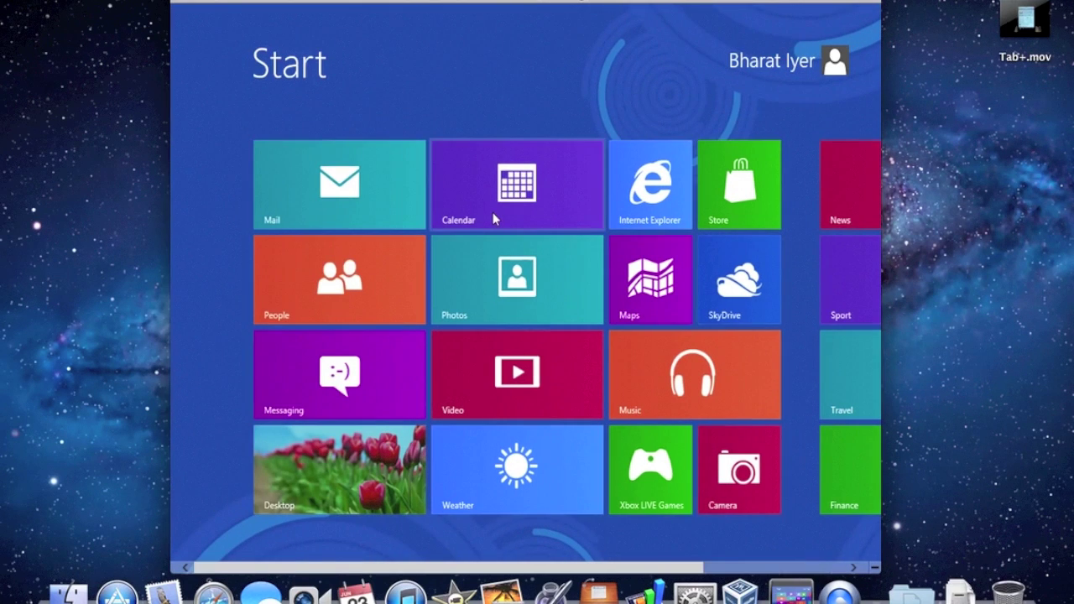